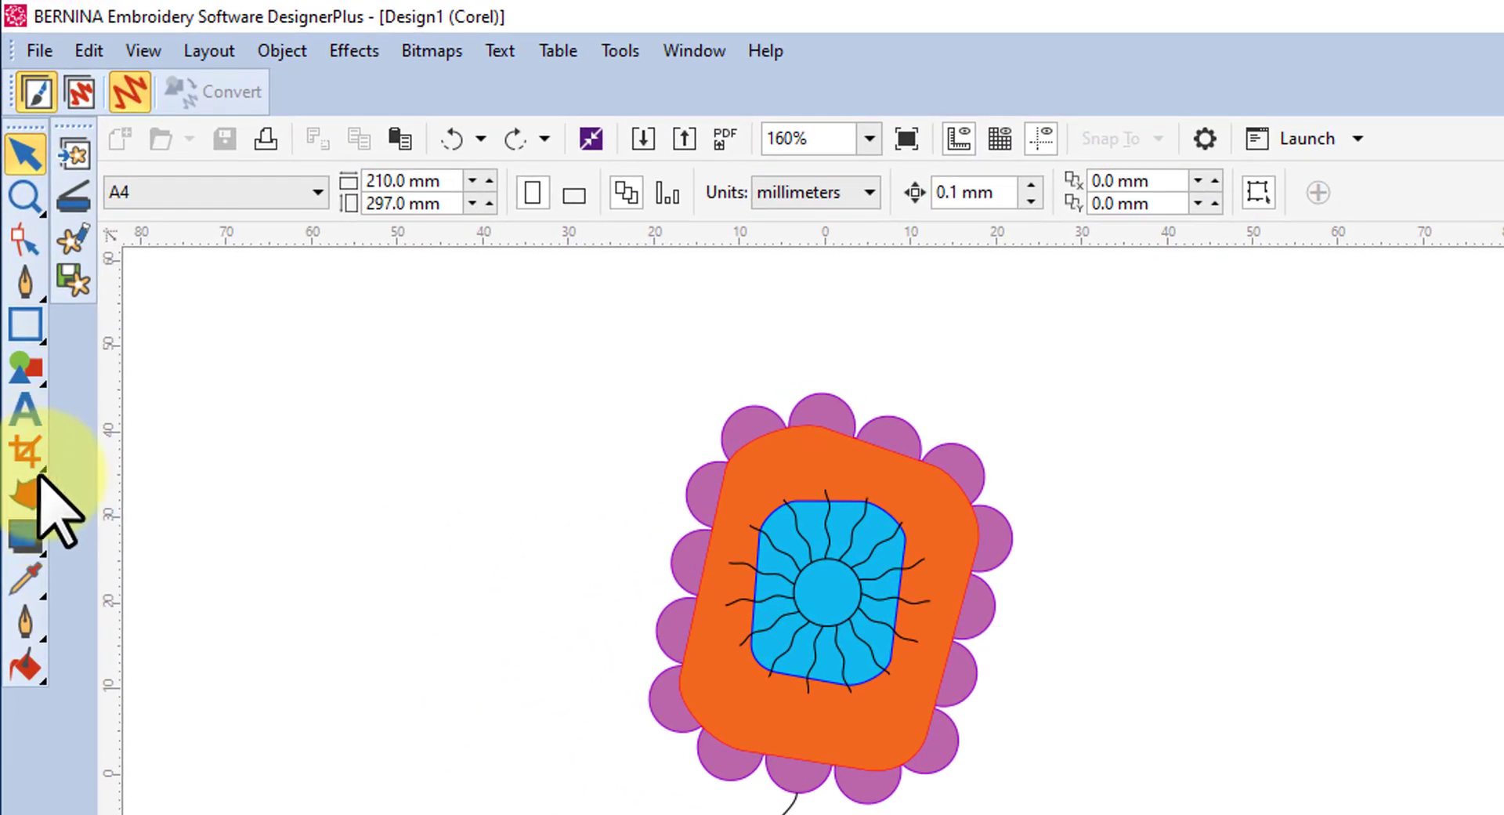
# - Look through the crop and interactive effect tools and activate the Distort tool
pyautogui.click(40, 467)
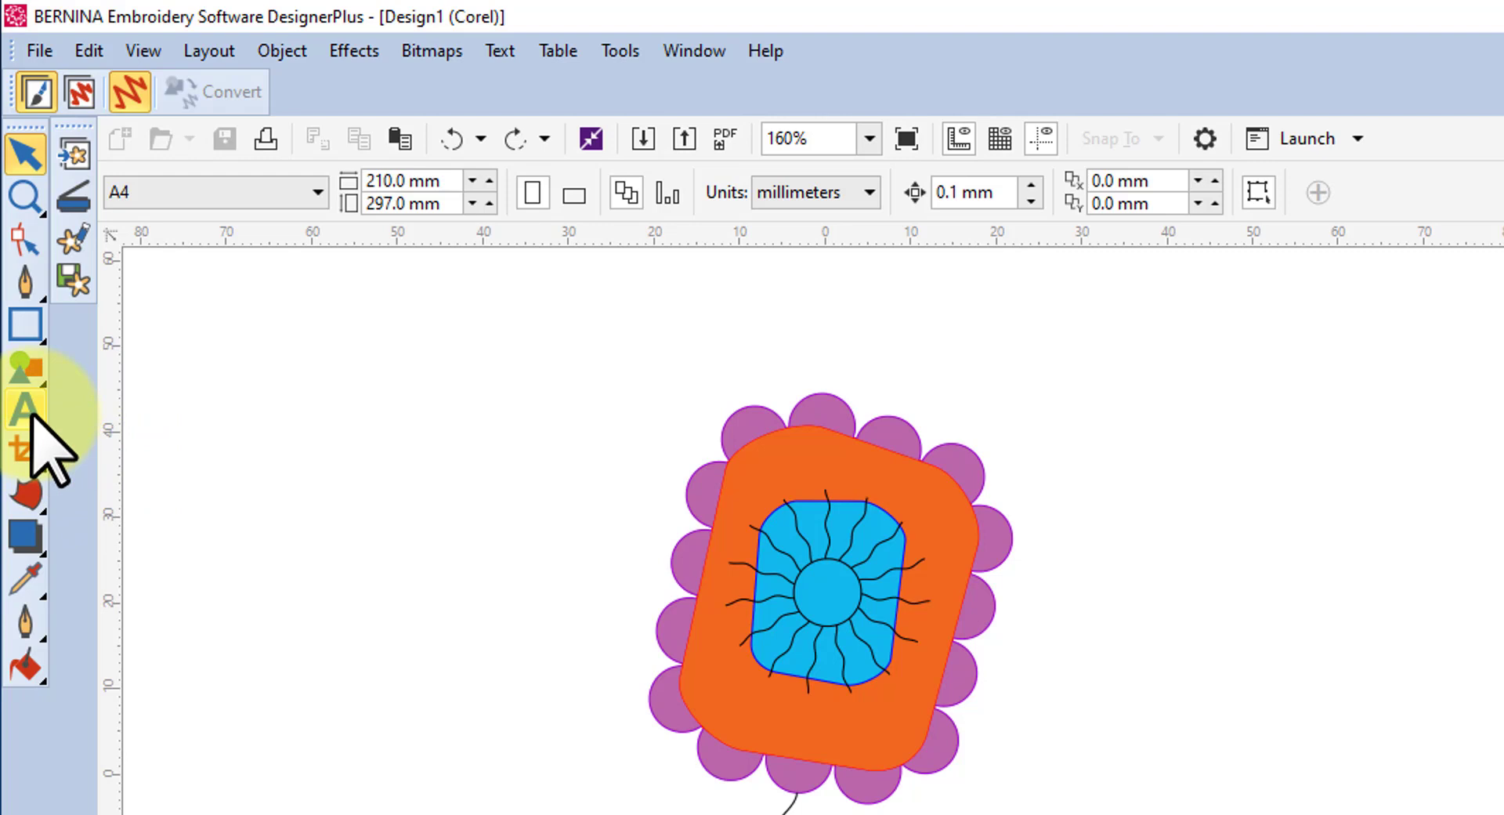
pyautogui.moveTo(31, 453)
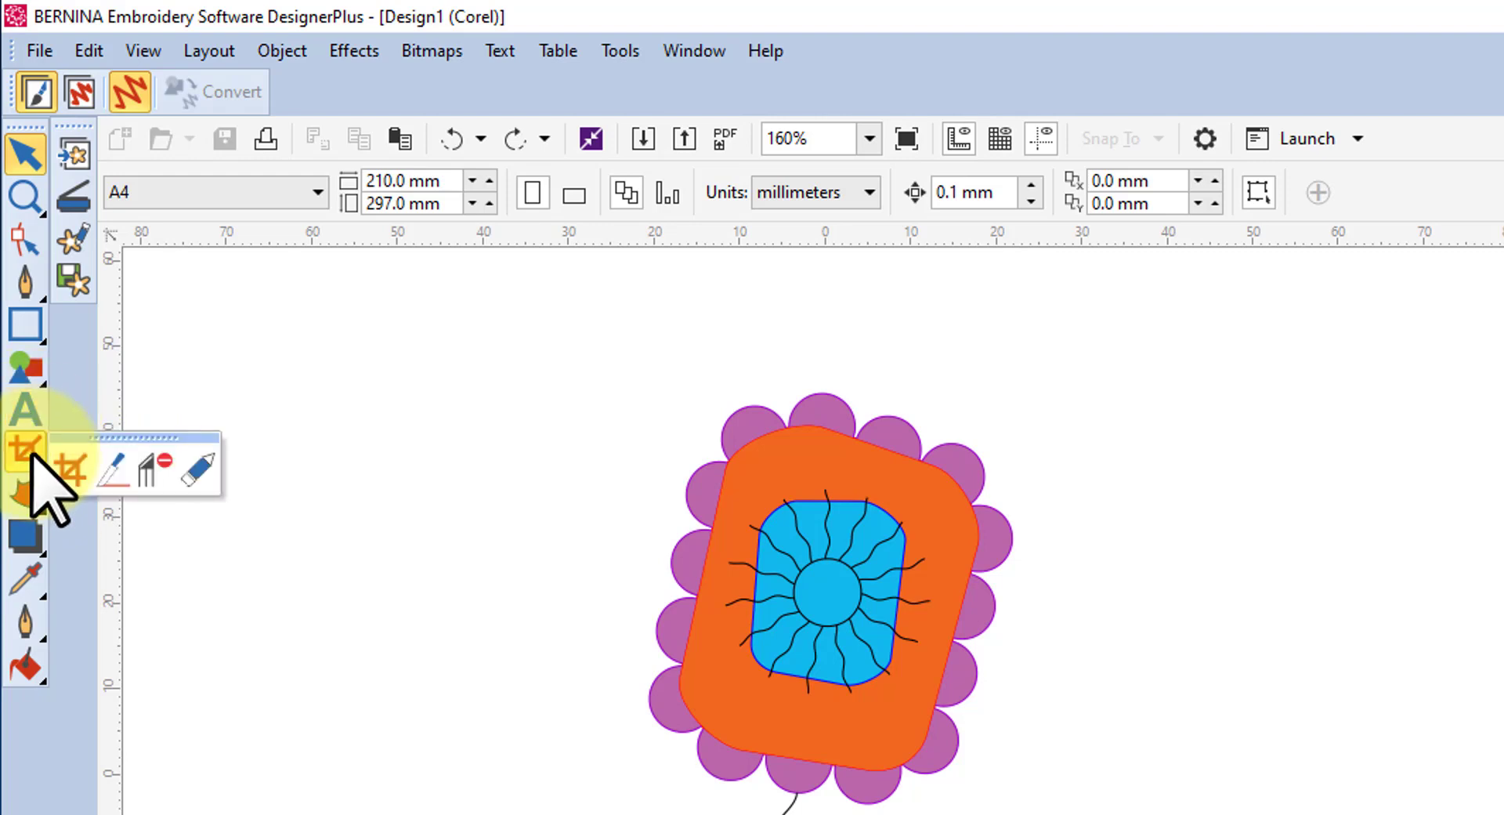
pyautogui.moveTo(35, 500)
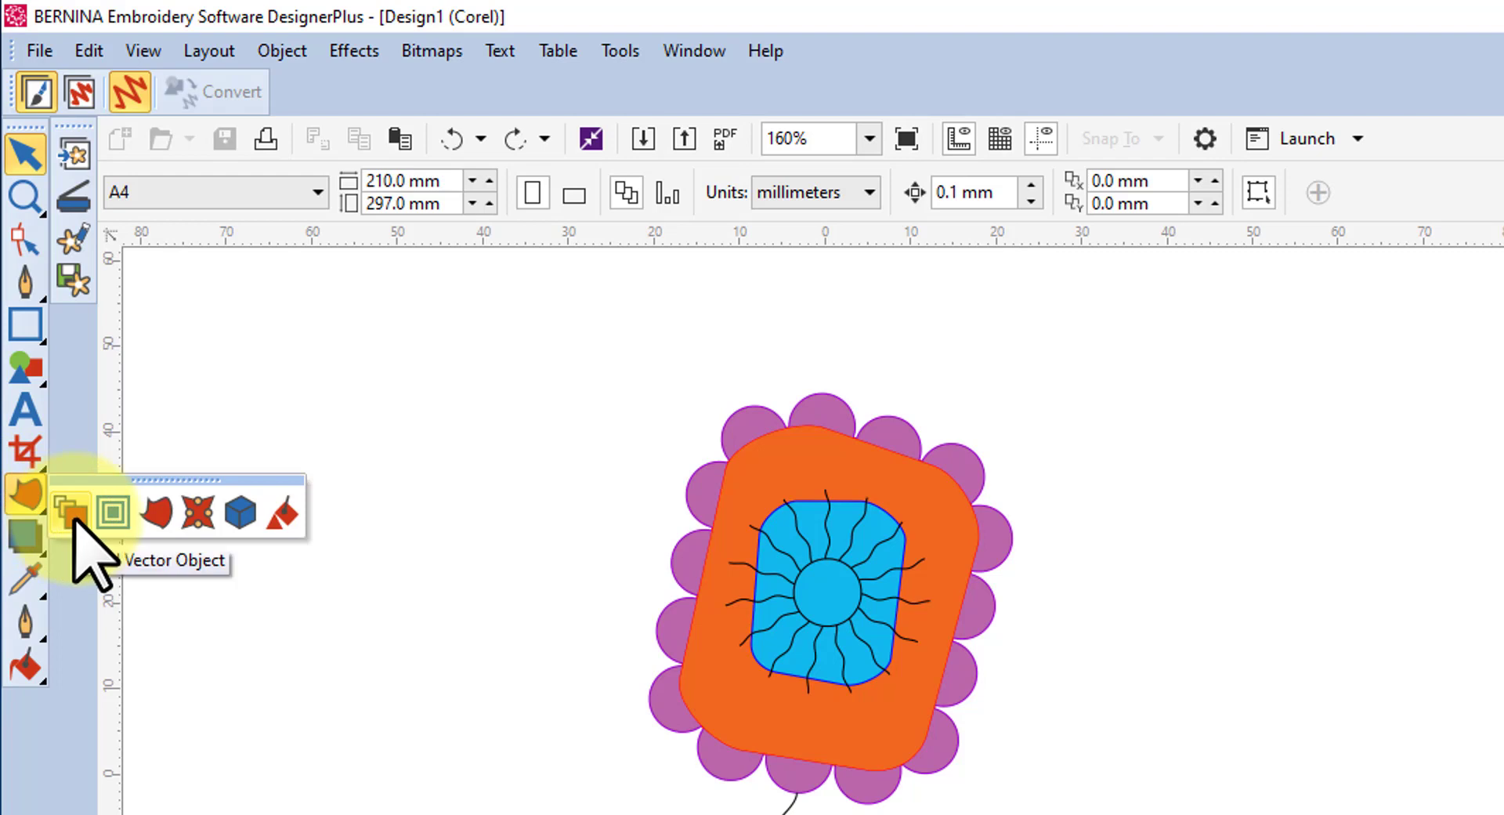
pyautogui.click(152, 513)
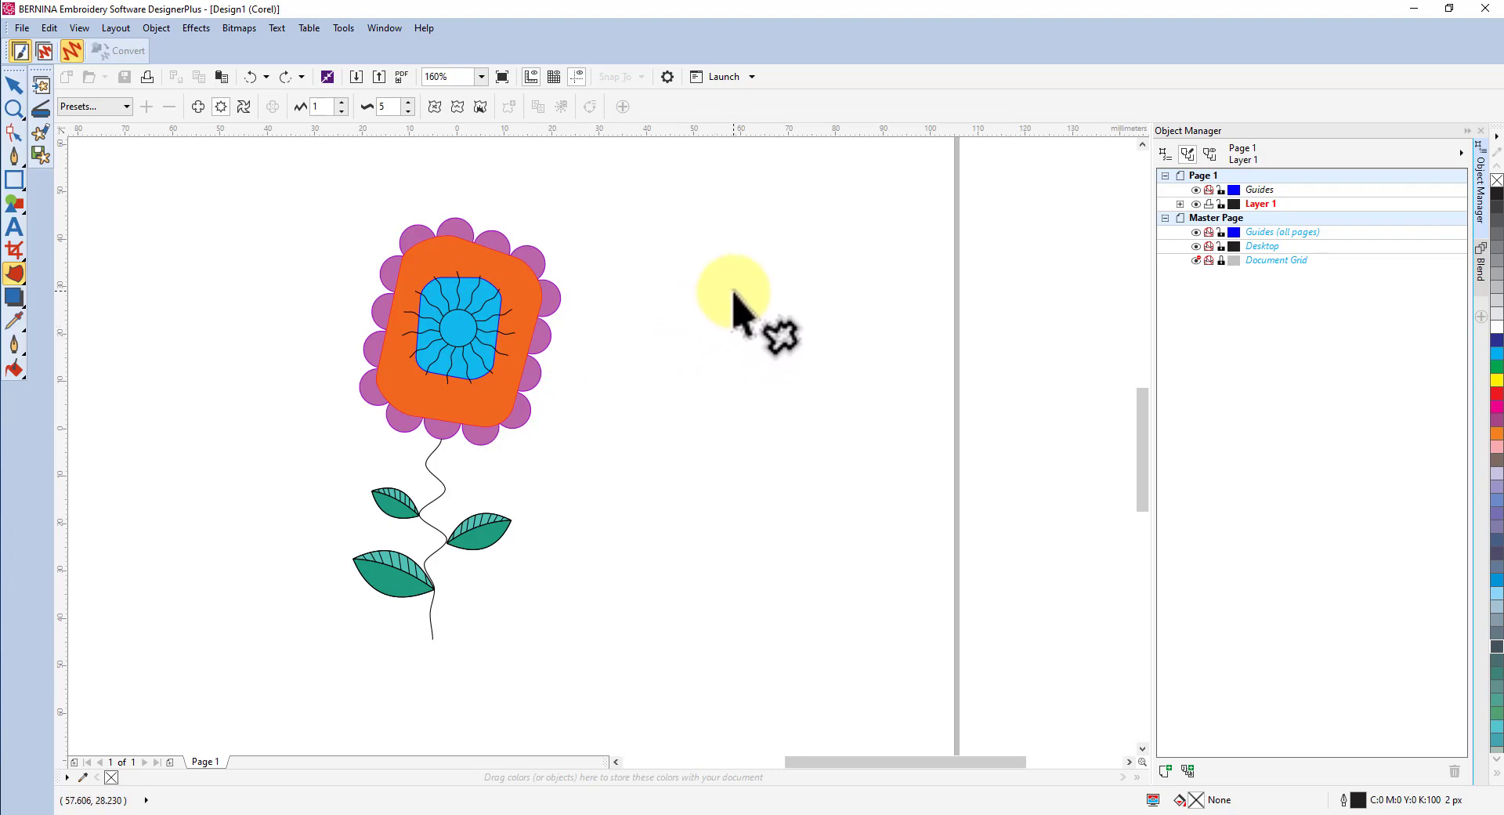
# - Draw a straight vertical line about 55 mm long on the blank area to the right of the flower
pyautogui.click(12, 156)
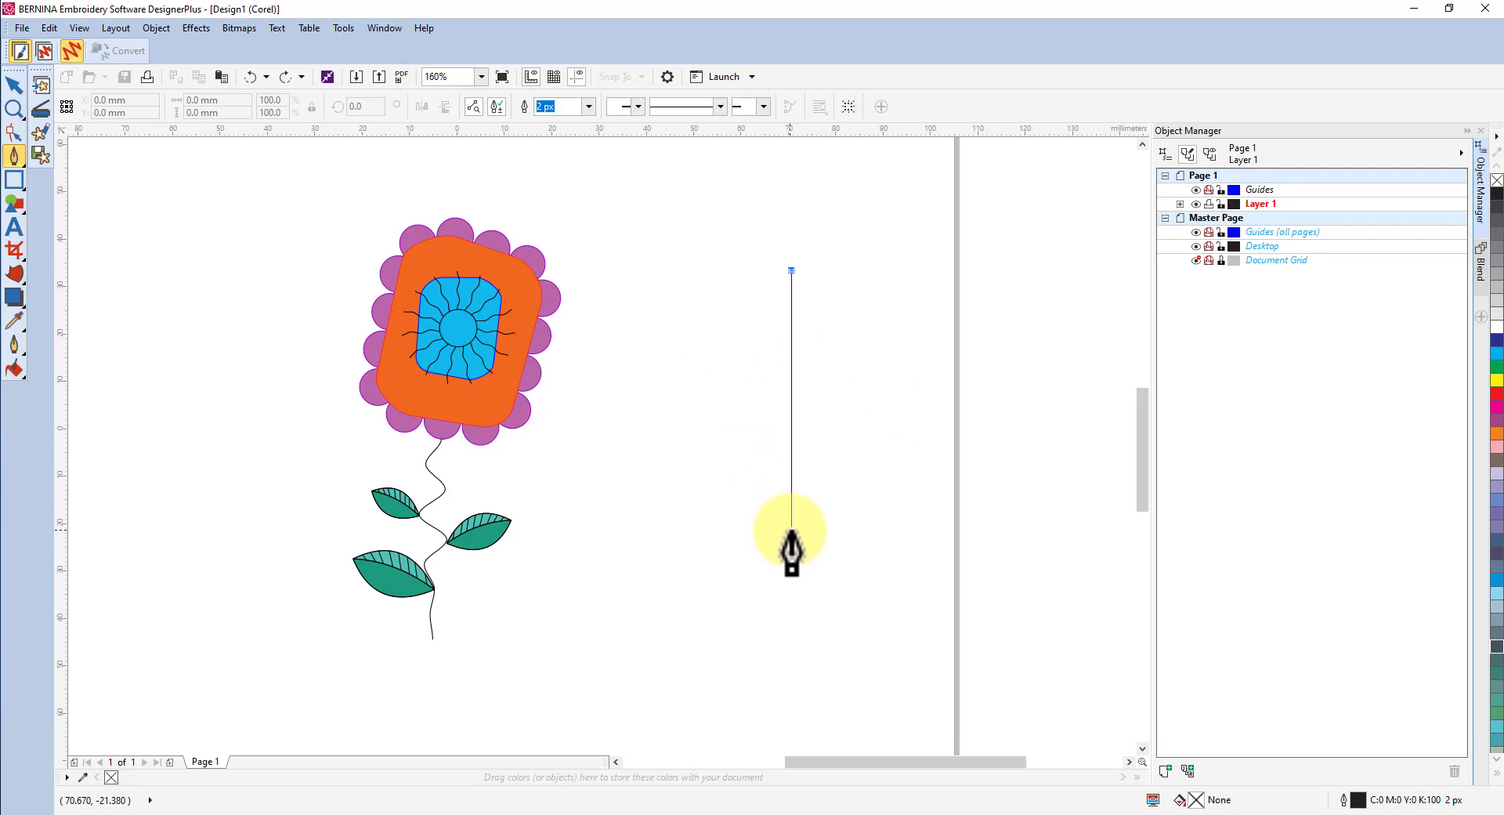
pyautogui.doubleClick(791, 529)
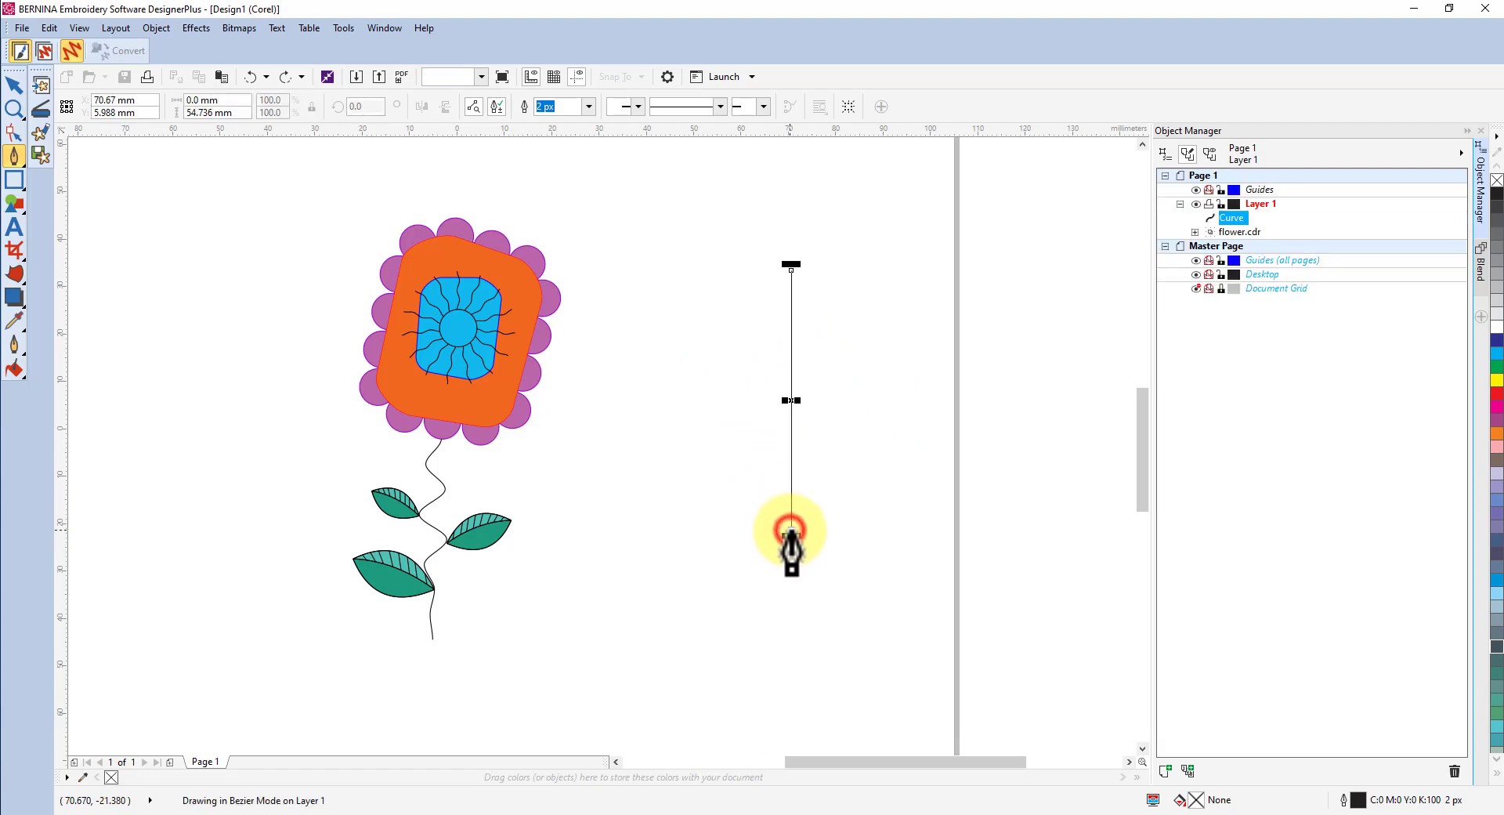
pyautogui.click(791, 532)
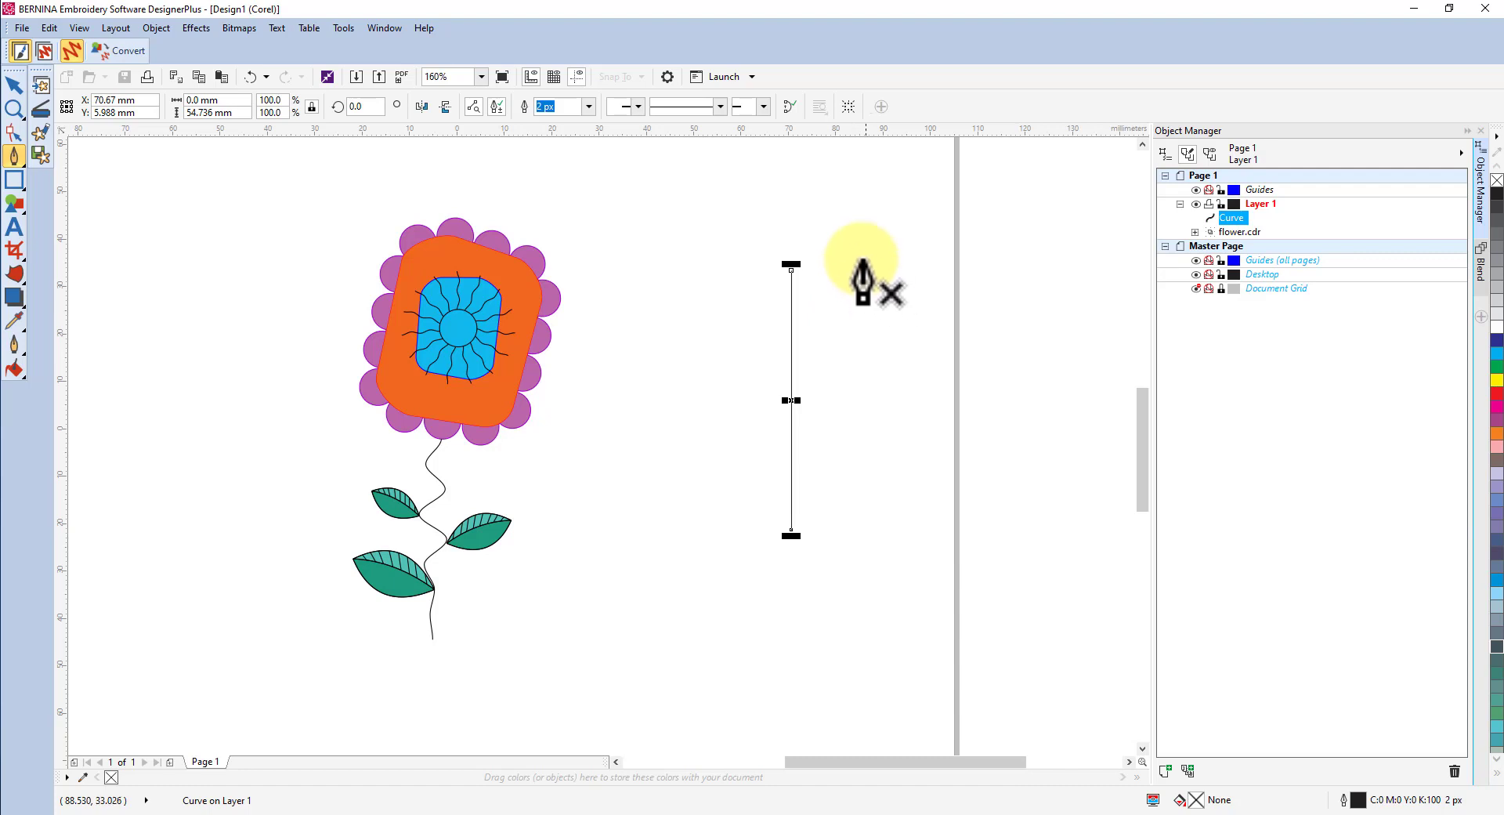
# - Apply a Zipper distortion to the vertical line with a frequency of 5
pyautogui.click(16, 271)
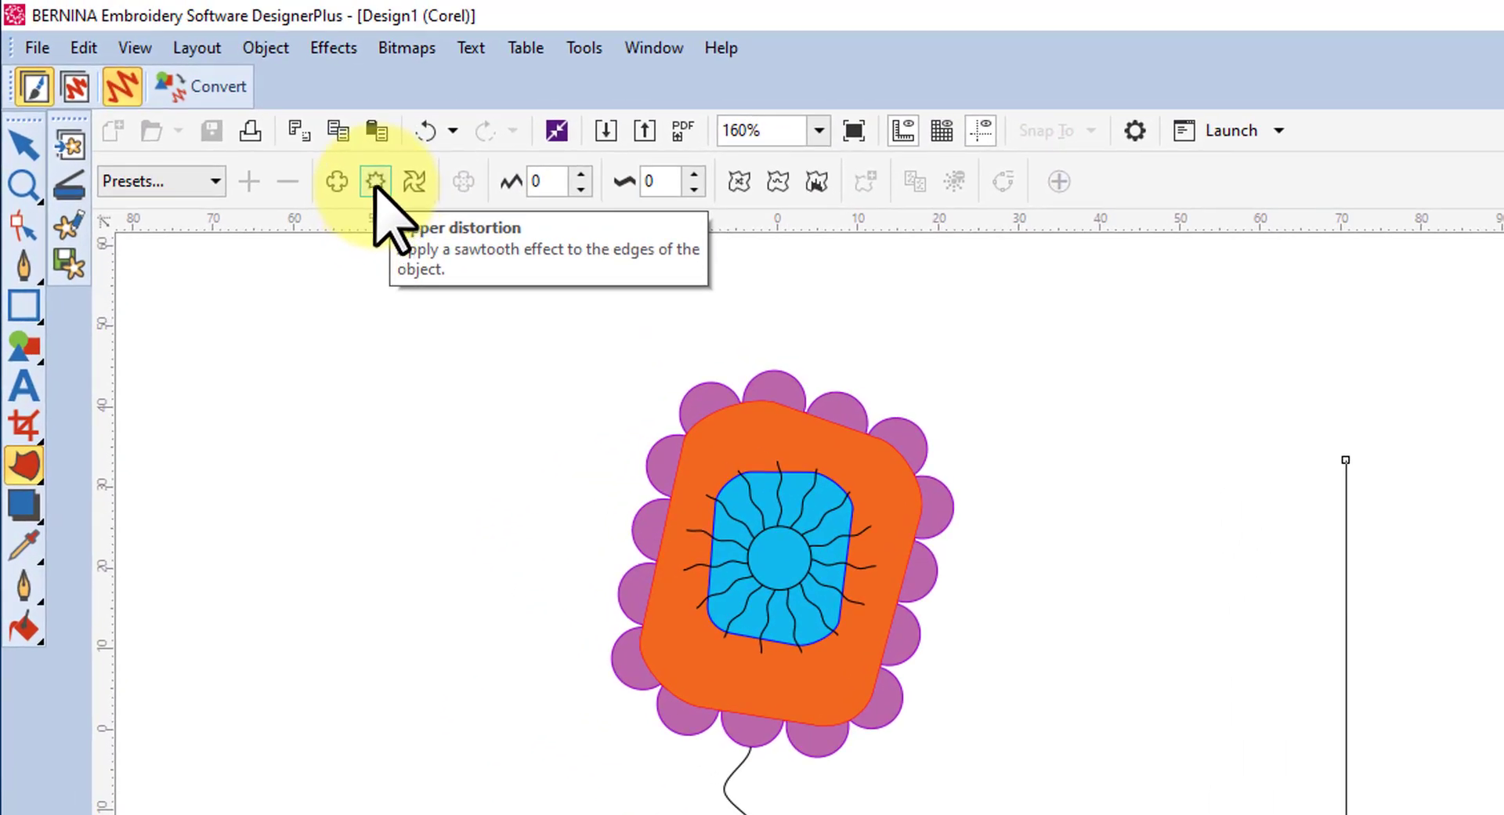
pyautogui.click(375, 181)
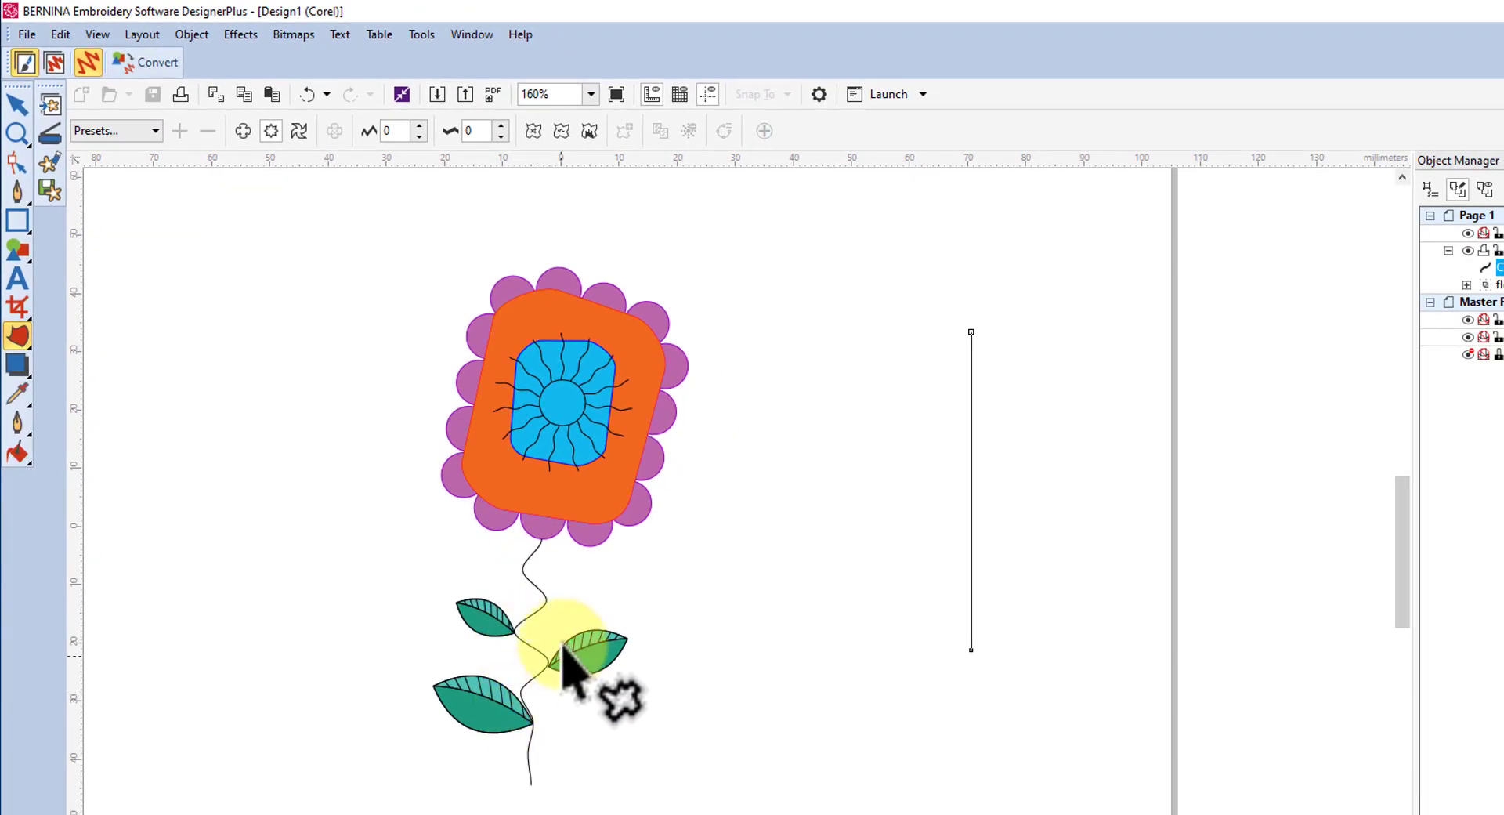
pyautogui.click(551, 495)
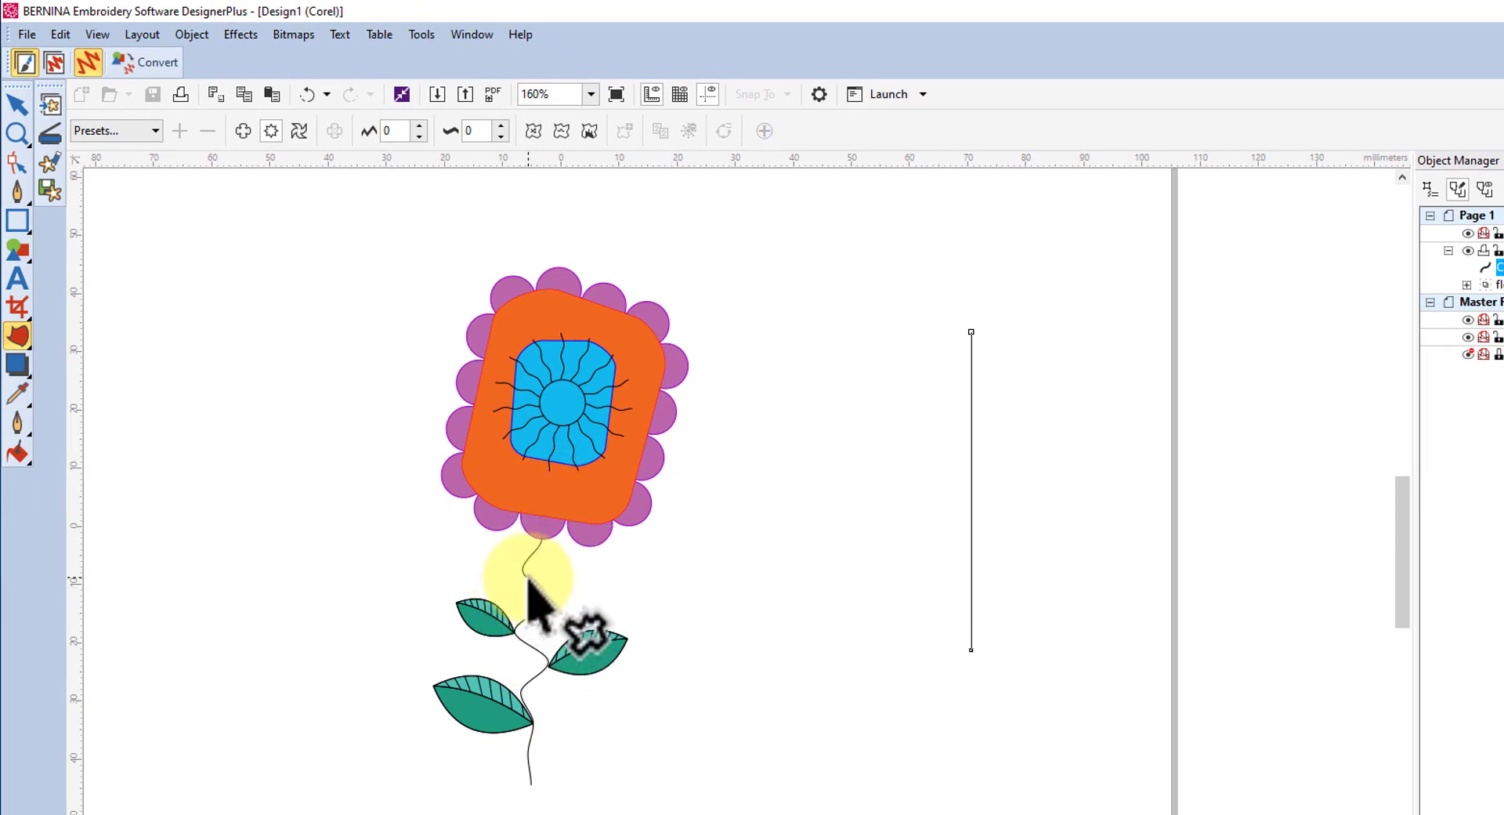
pyautogui.click(531, 496)
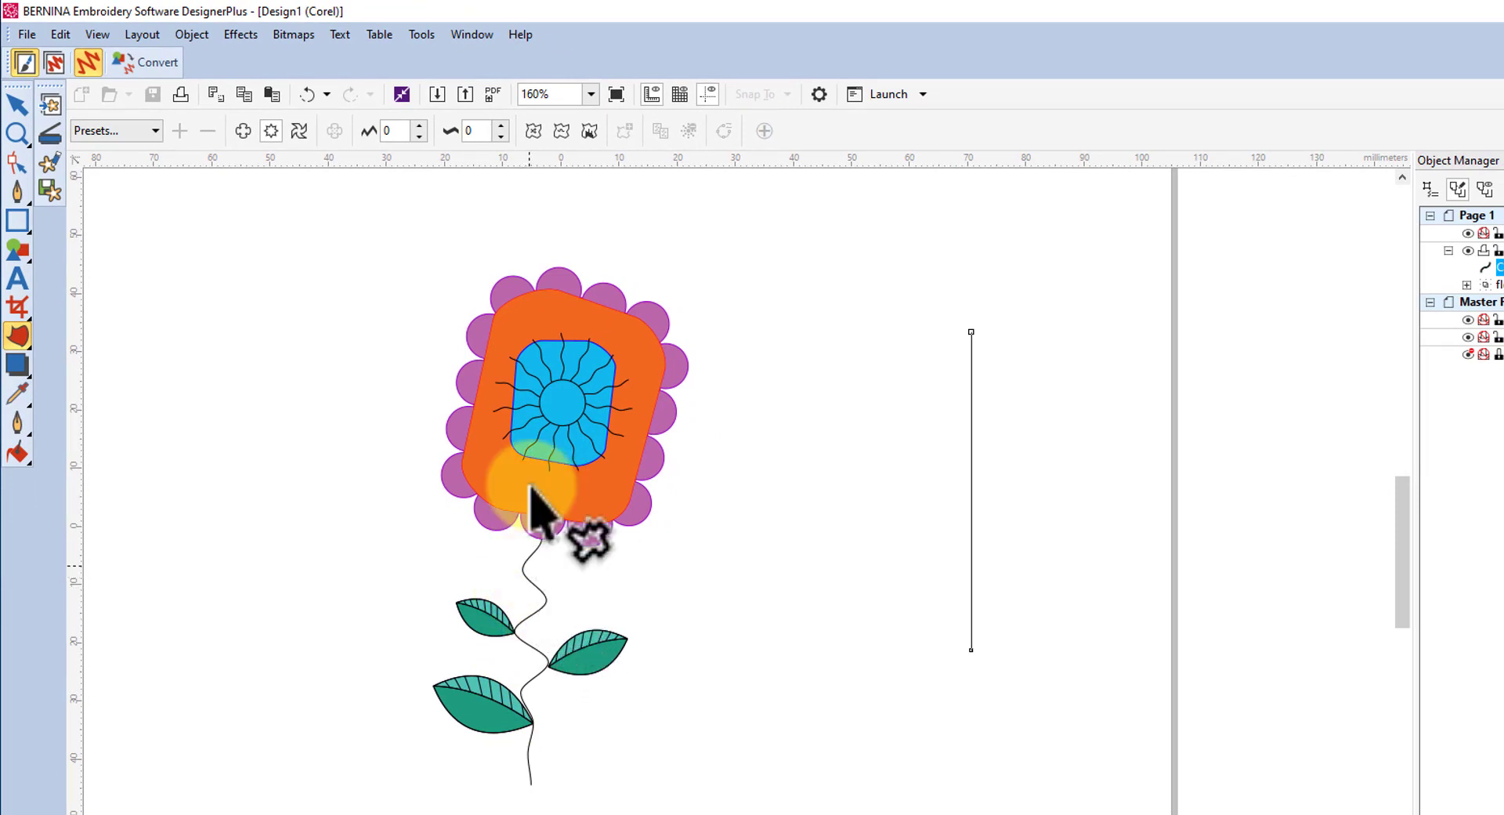
pyautogui.click(502, 125)
pyautogui.click(502, 125)
pyautogui.click(502, 125)
pyautogui.click(502, 125)
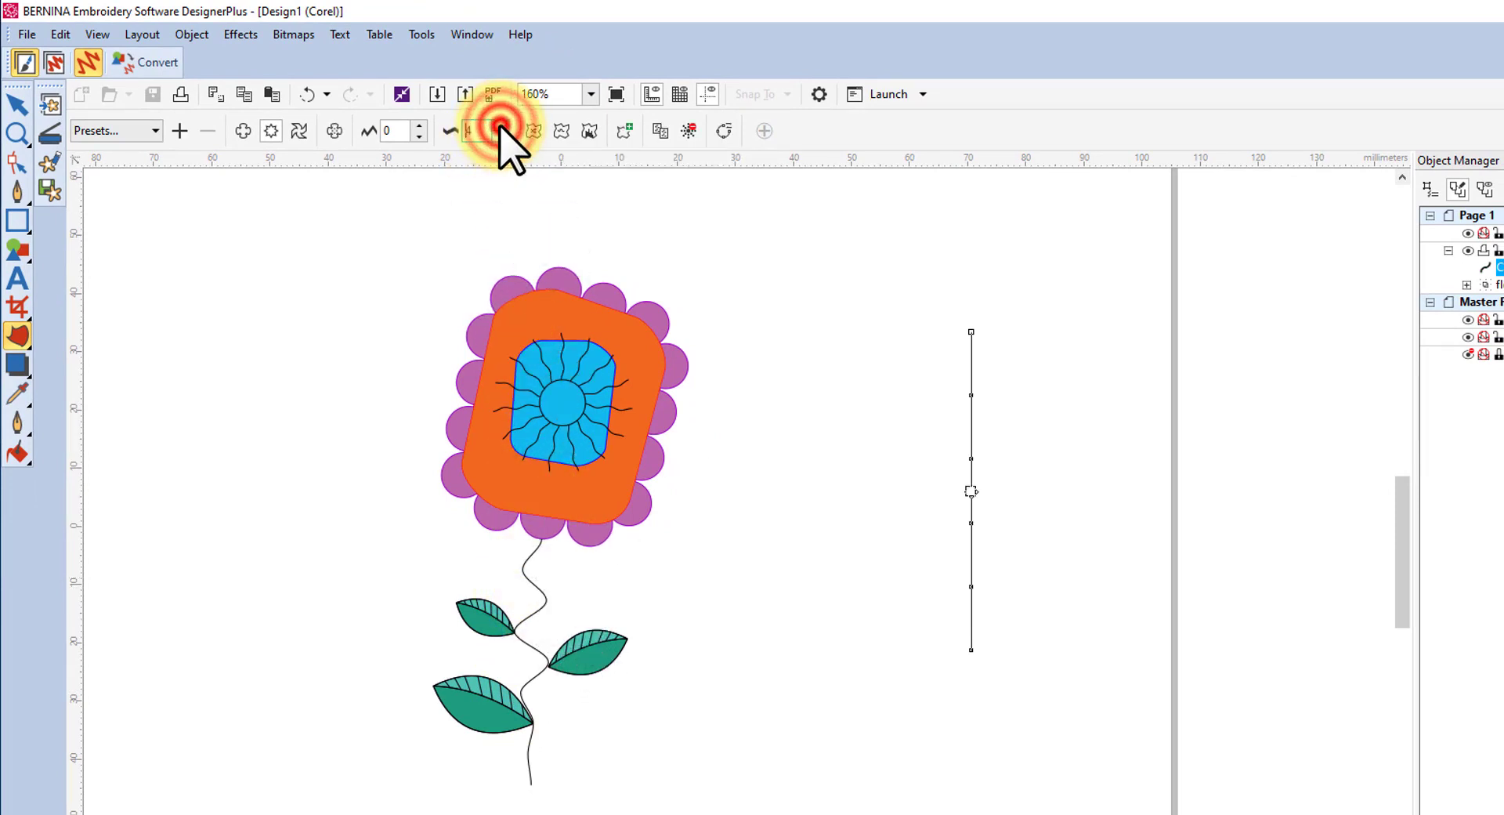
pyautogui.click(502, 125)
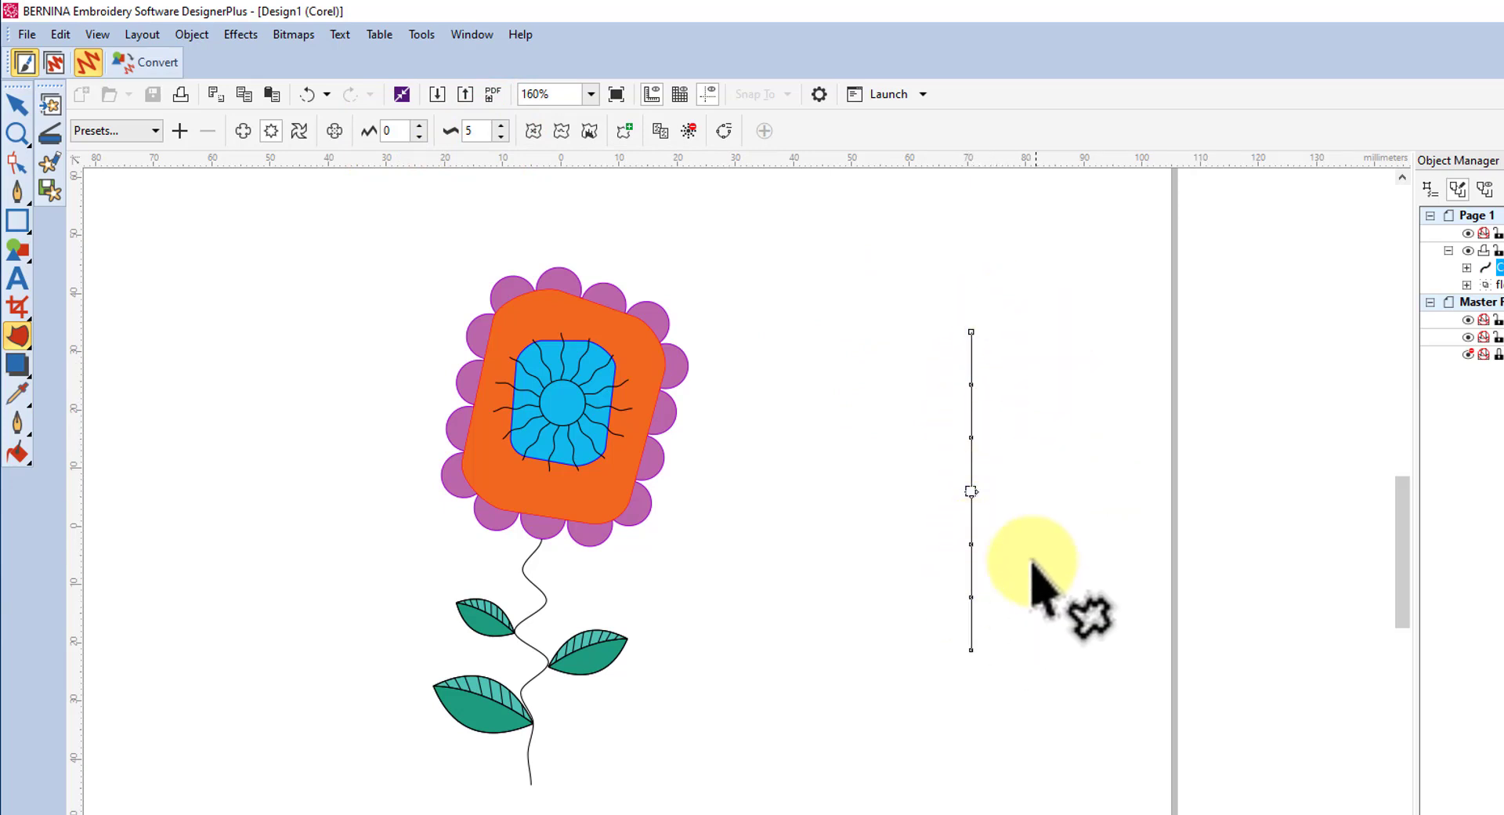
# - Raise the amplitude of the line's zipper distortion to 37
pyautogui.click(973, 491)
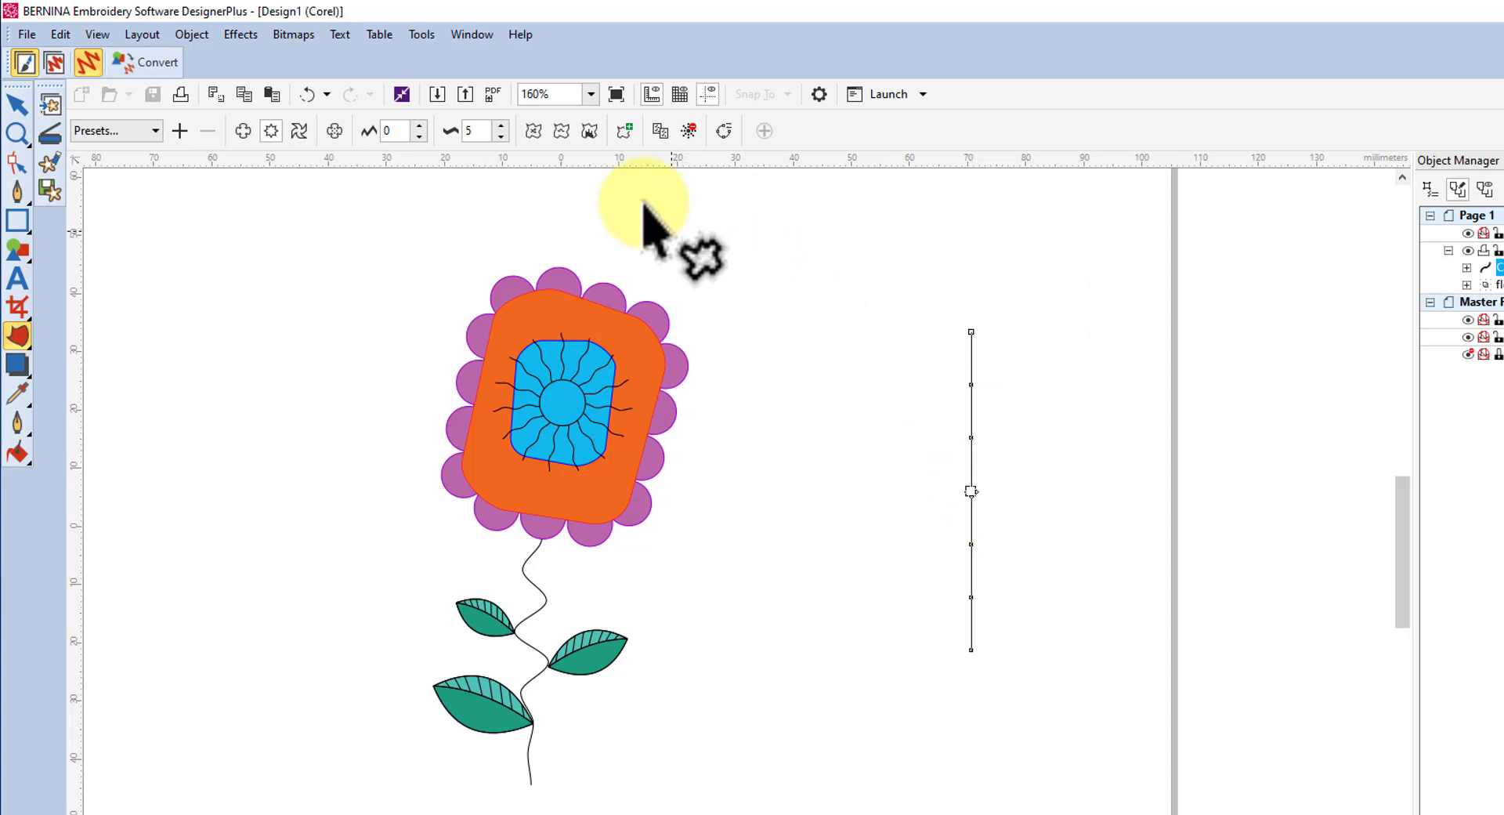
pyautogui.click(421, 125)
pyautogui.click(421, 126)
pyautogui.click(422, 126)
pyautogui.click(421, 126)
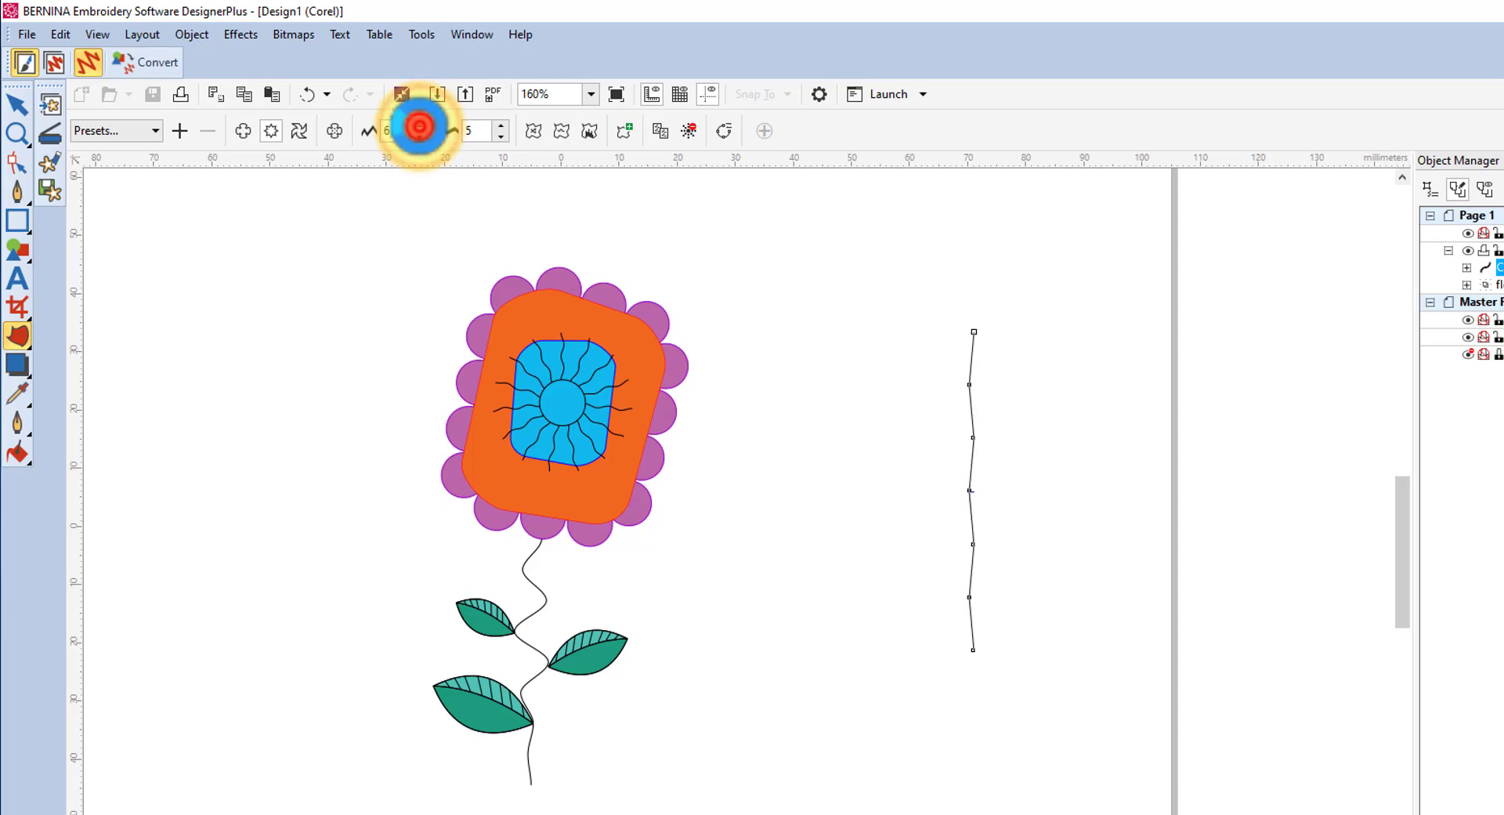
pyautogui.click(420, 125)
pyautogui.click(419, 125)
pyautogui.click(420, 126)
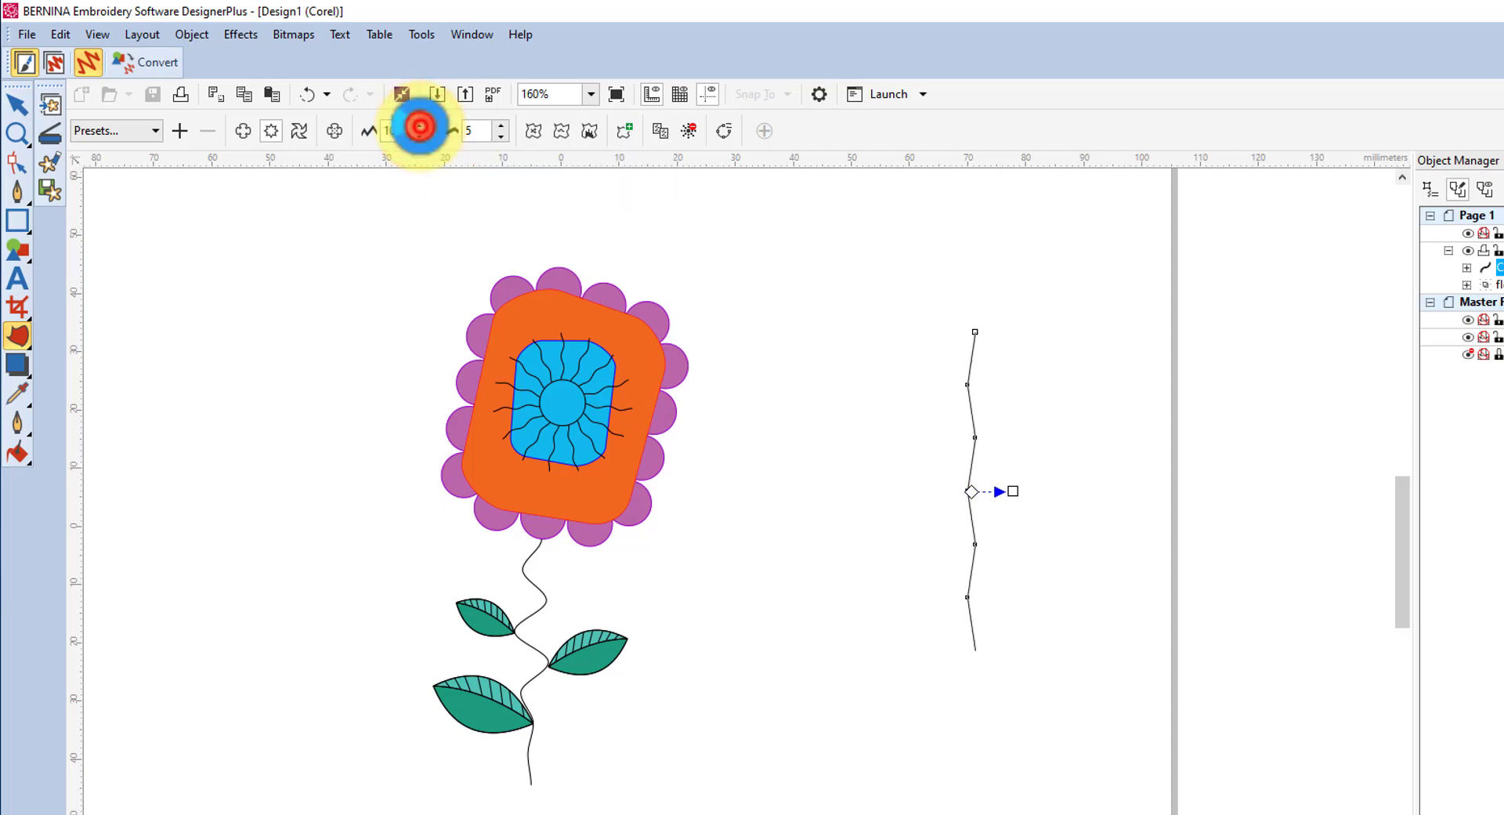
pyautogui.click(422, 126)
pyautogui.click(422, 125)
pyautogui.click(422, 125)
pyautogui.click(421, 125)
pyautogui.click(421, 126)
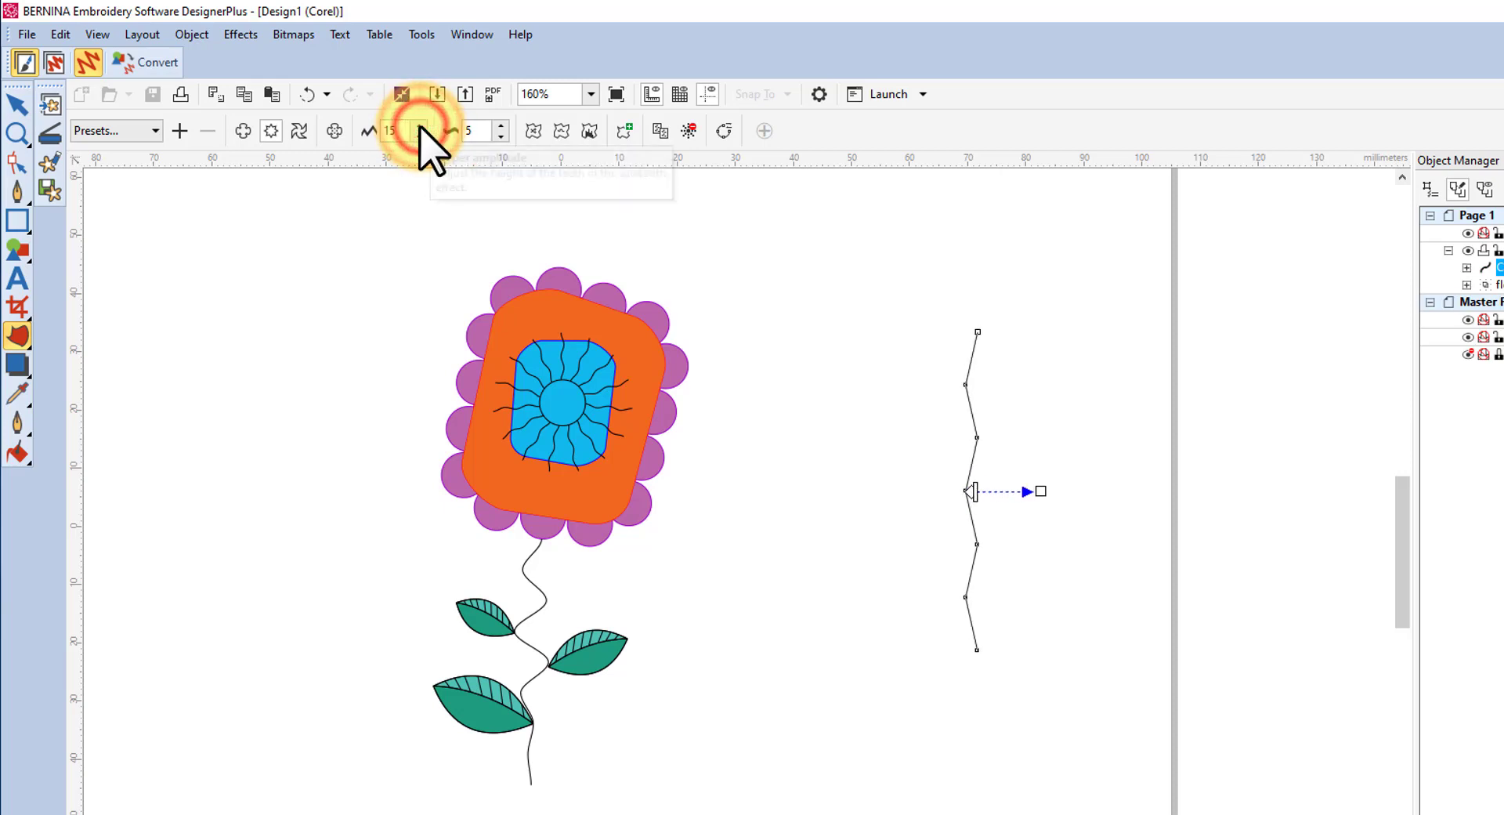
pyautogui.click(421, 125)
pyautogui.click(422, 126)
pyautogui.click(421, 126)
pyautogui.click(421, 126)
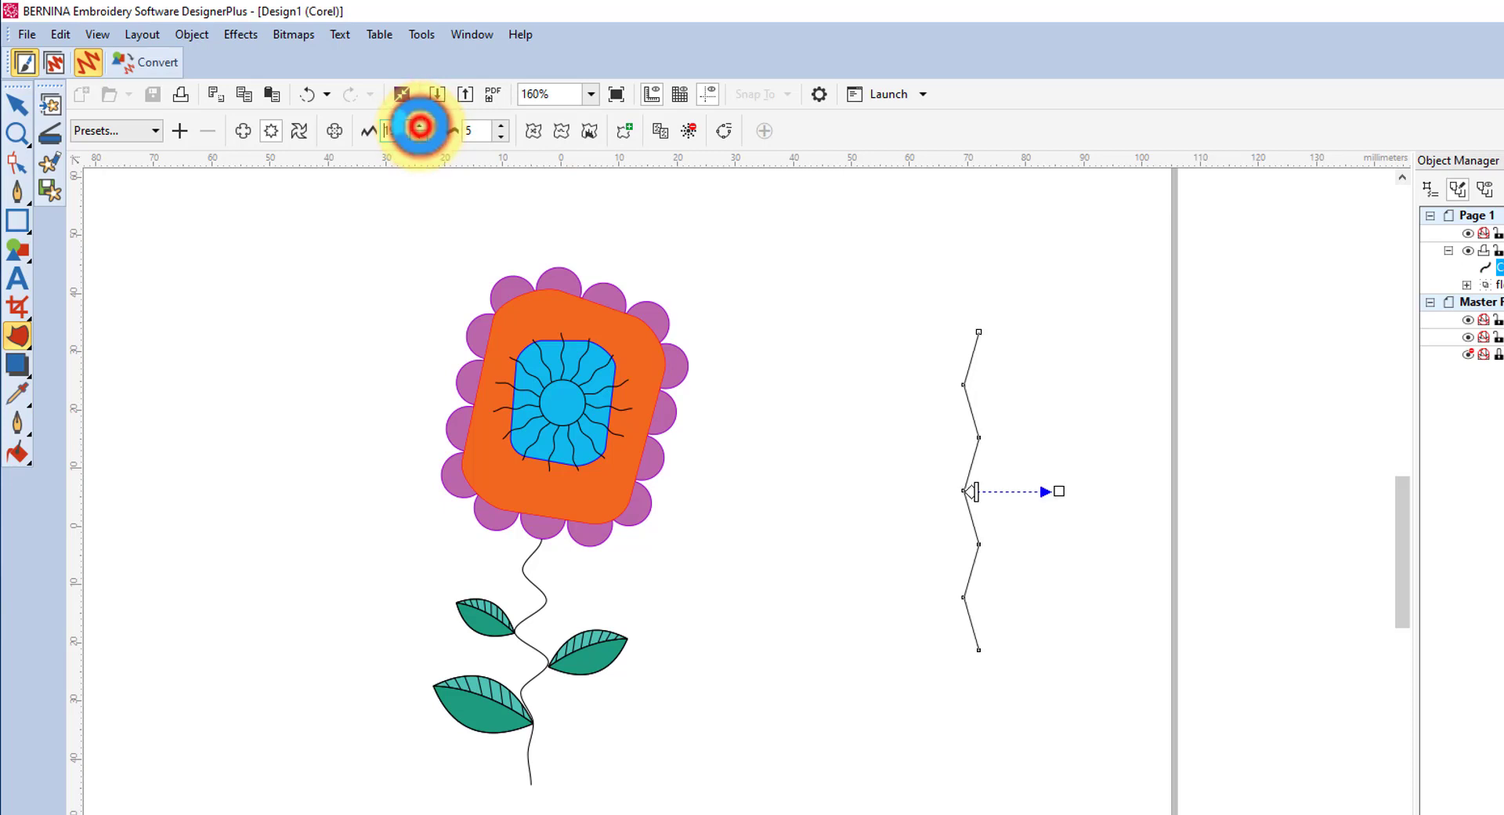
pyautogui.click(420, 125)
pyautogui.click(420, 125)
pyautogui.click(420, 125)
pyautogui.click(420, 125)
pyautogui.click(421, 126)
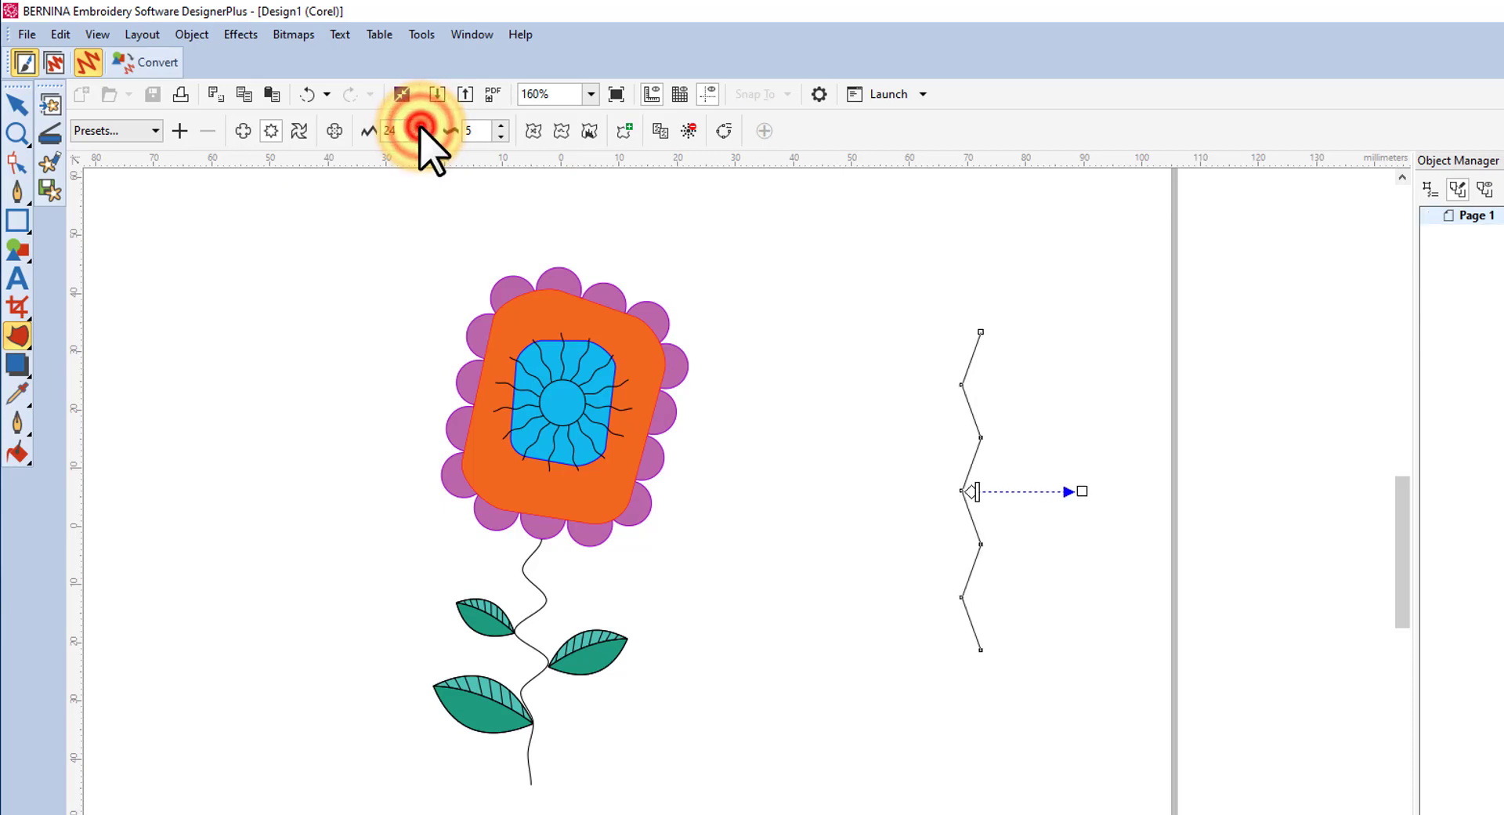
pyautogui.moveTo(1089, 492); pyautogui.dragTo(1143, 489)
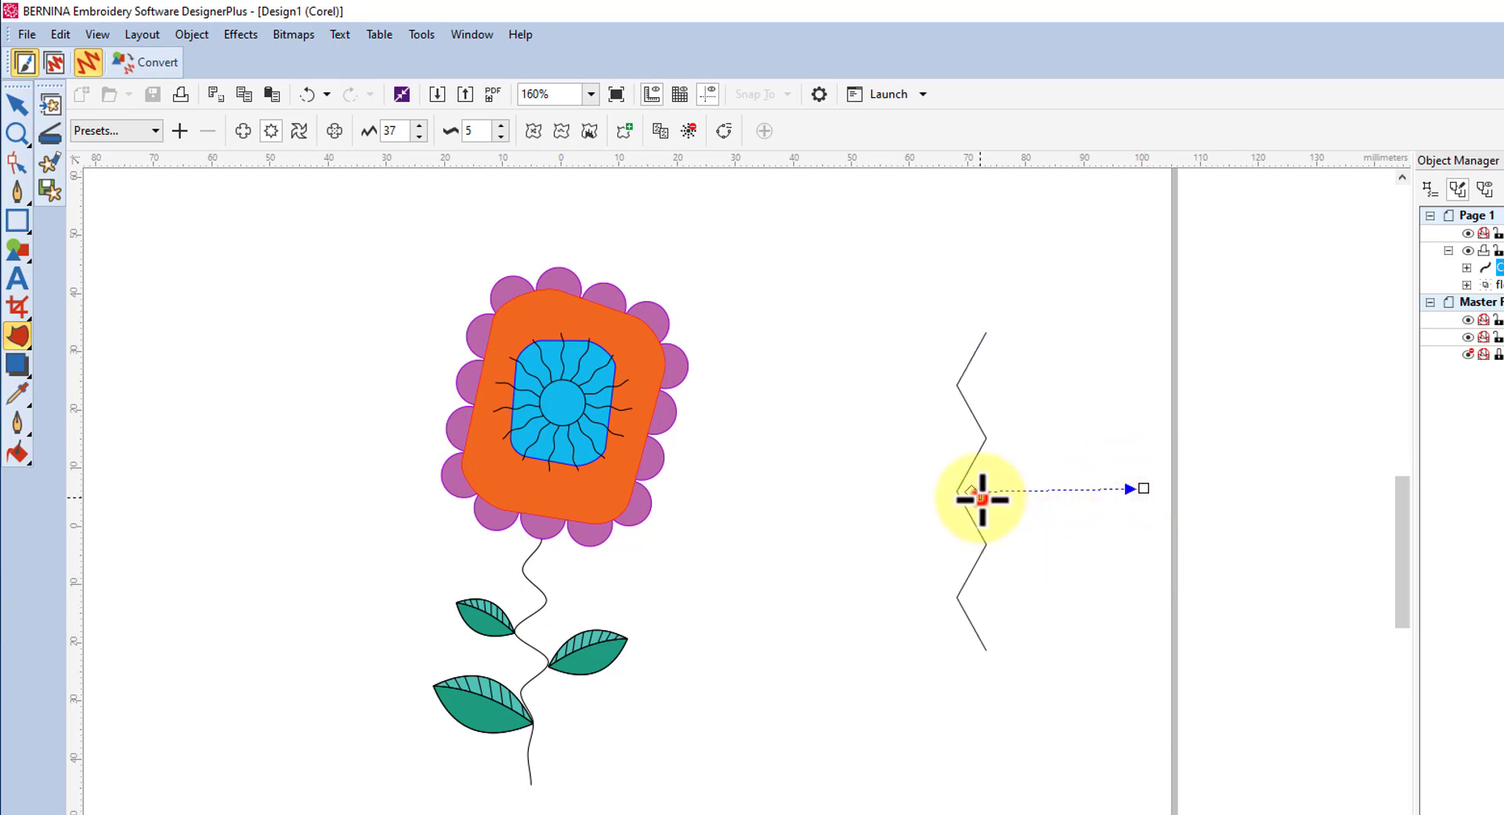
# - Try a zipper frequency of 34 on the line, and reduce it to 8
pyautogui.moveTo(985, 500); pyautogui.dragTo(1030, 502)
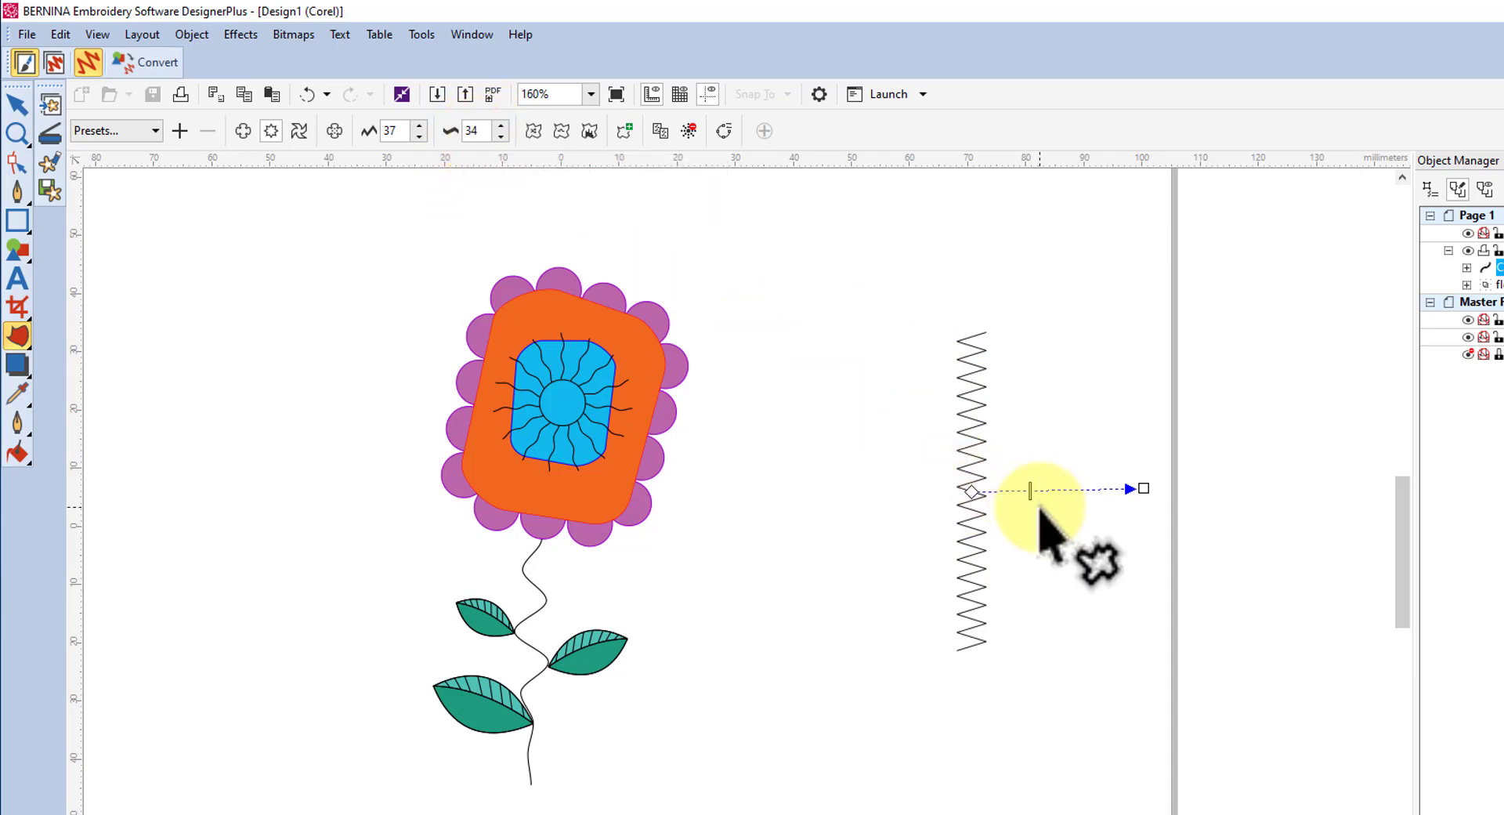
pyautogui.moveTo(1034, 496); pyautogui.dragTo(991, 498)
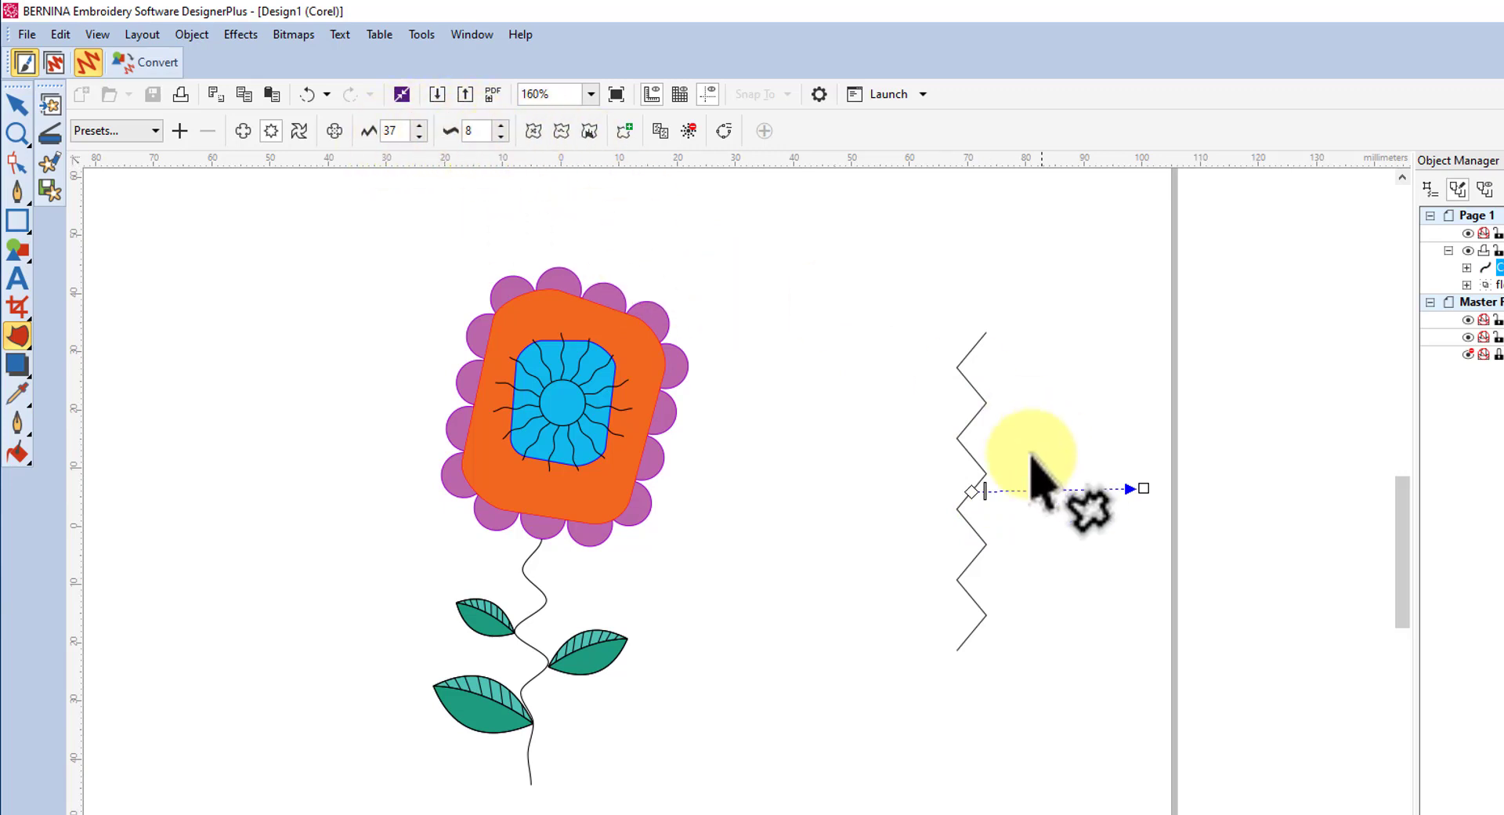
# - Shift the zipper distortion's centre up along the line and back down below its middle
pyautogui.click(973, 494)
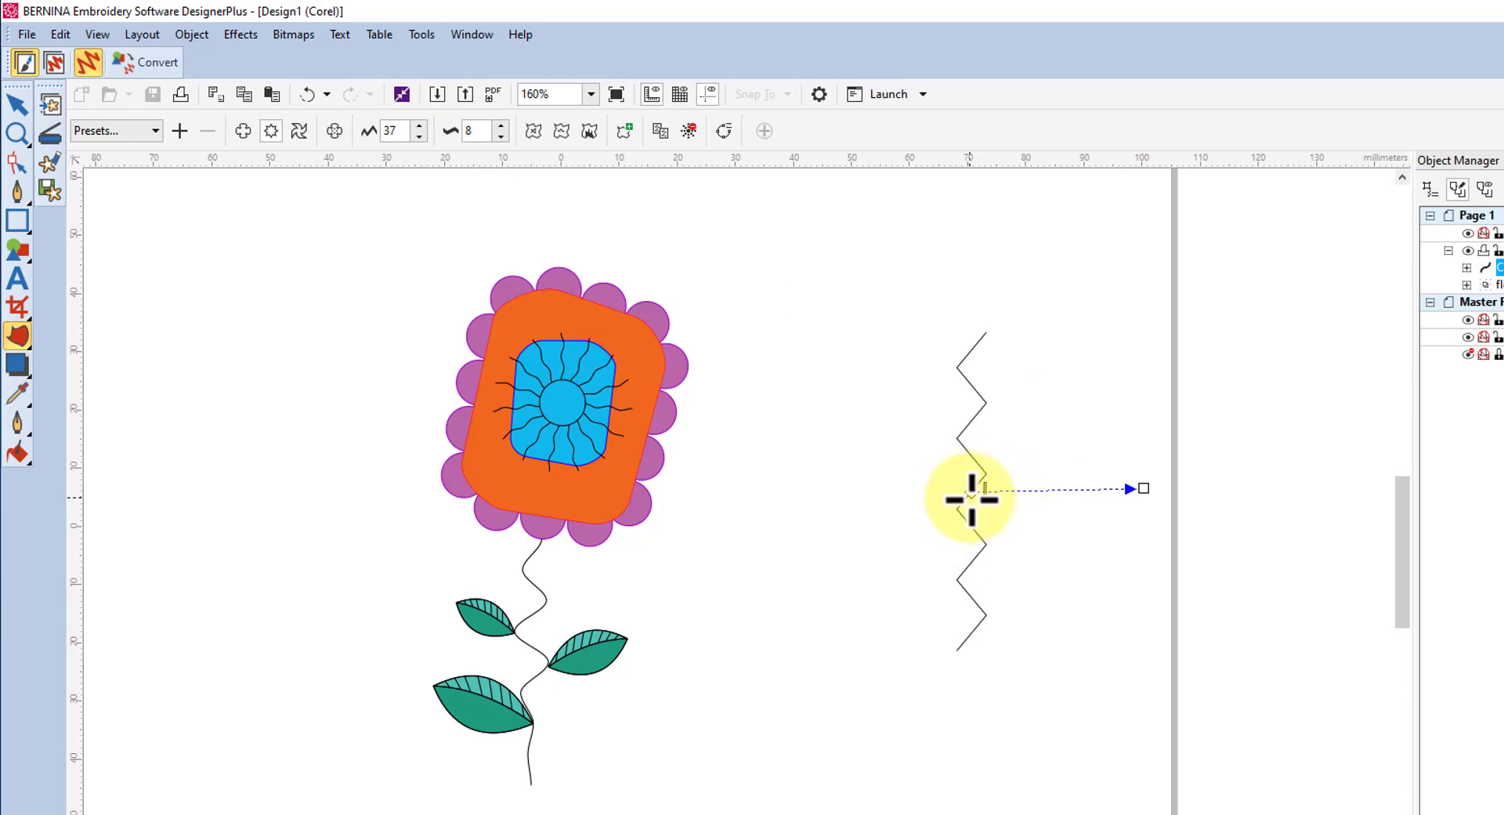
pyautogui.moveTo(973, 493); pyautogui.dragTo(965, 432)
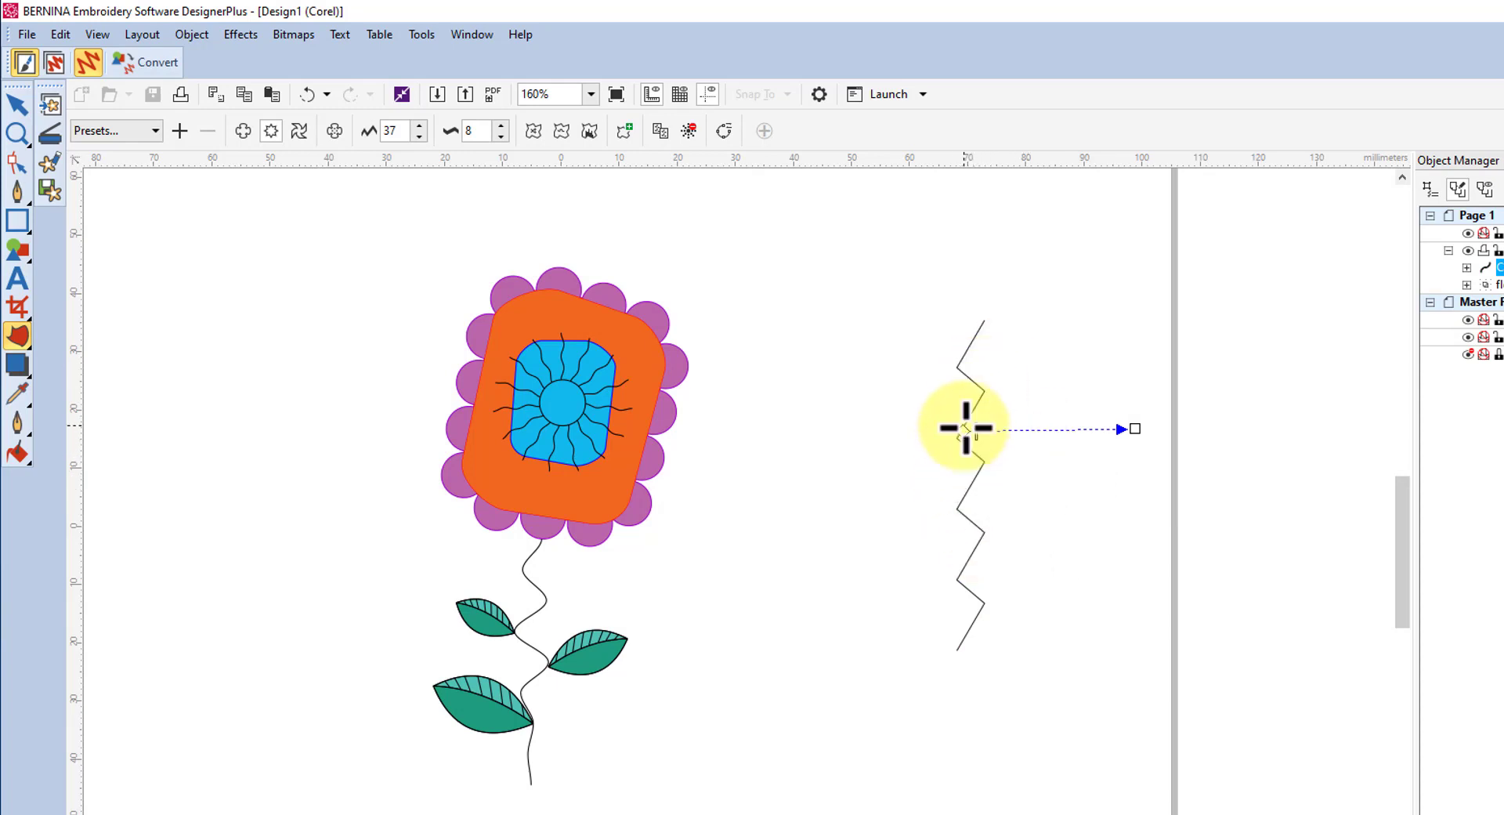
pyautogui.moveTo(966, 431); pyautogui.dragTo(973, 534)
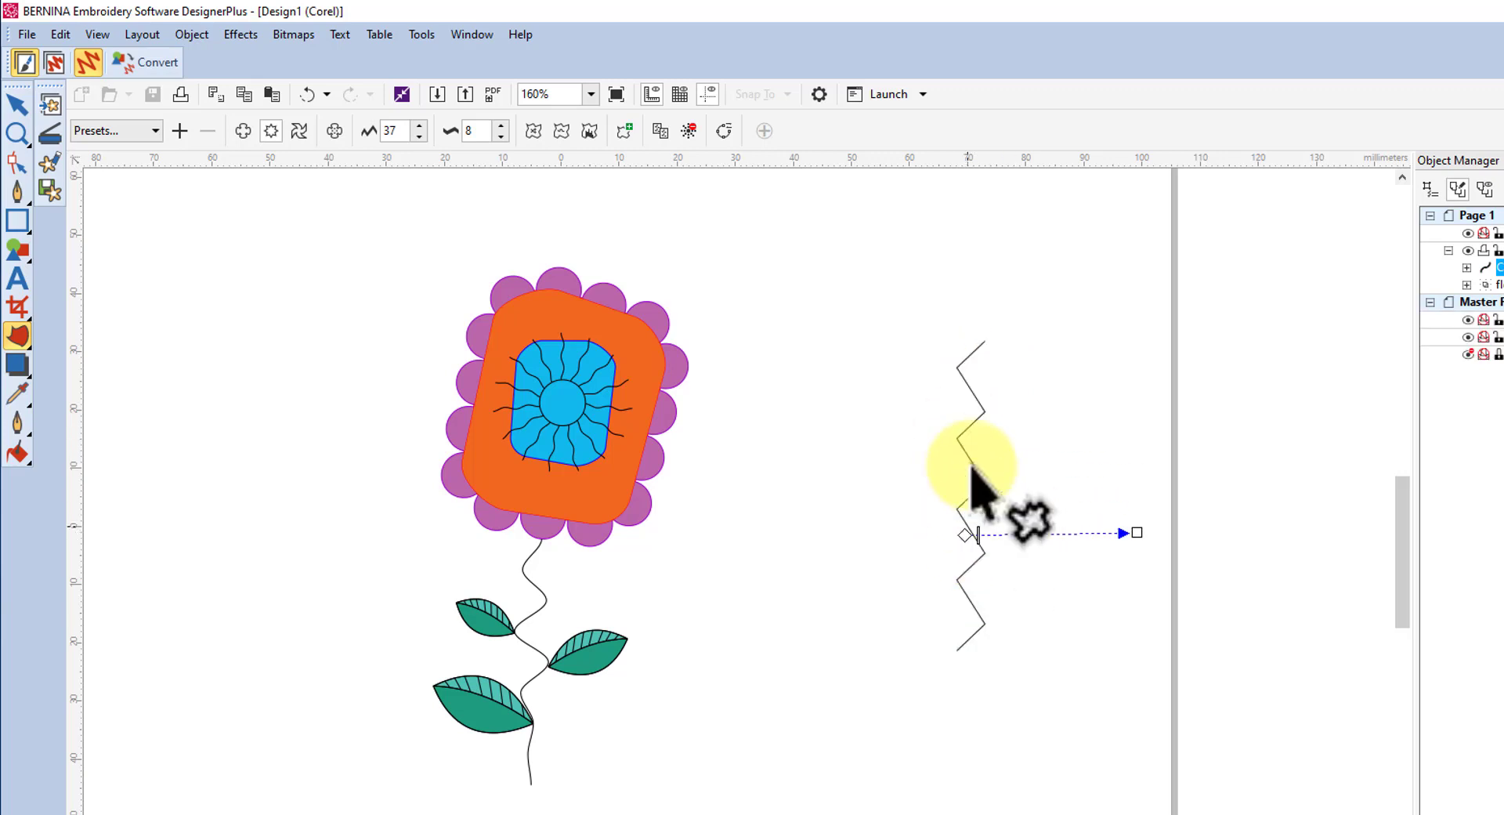
# - Turn on random distortion for the zipper line, and move the distortion centre to either side of the line
pyautogui.click(534, 131)
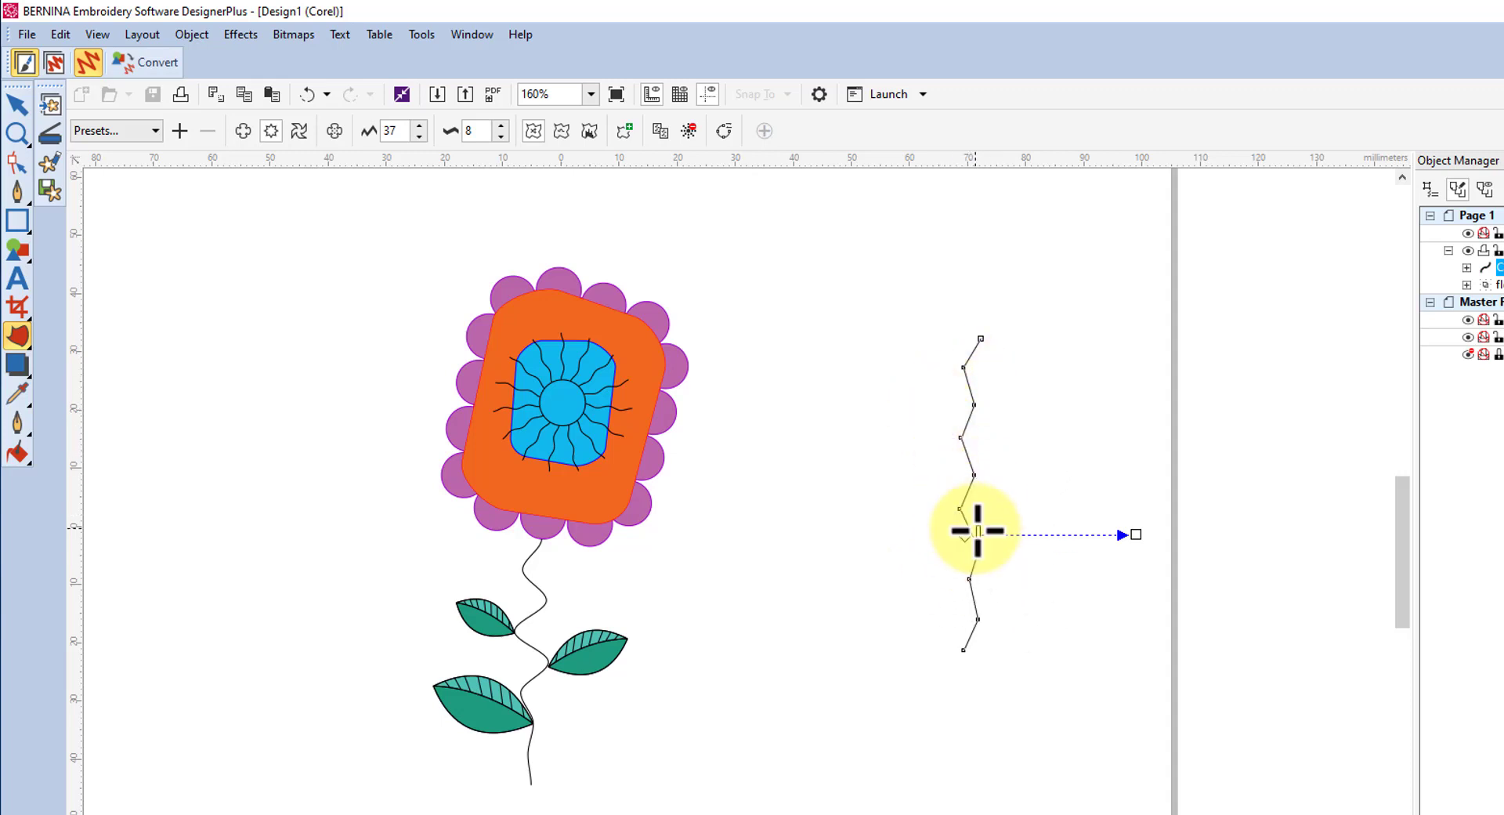
pyautogui.moveTo(966, 538); pyautogui.dragTo(881, 506)
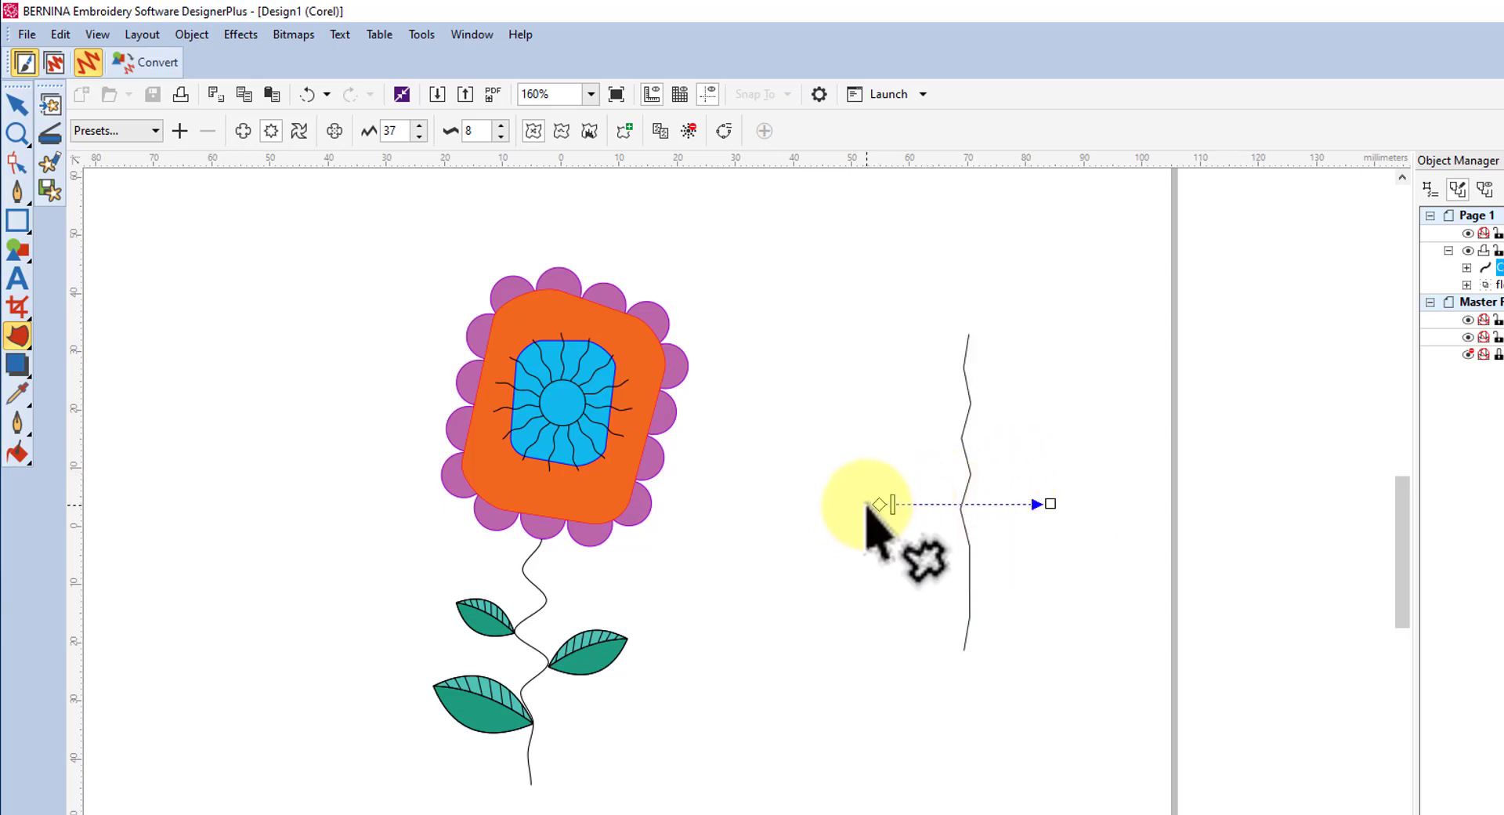
pyautogui.moveTo(881, 505); pyautogui.dragTo(1050, 506)
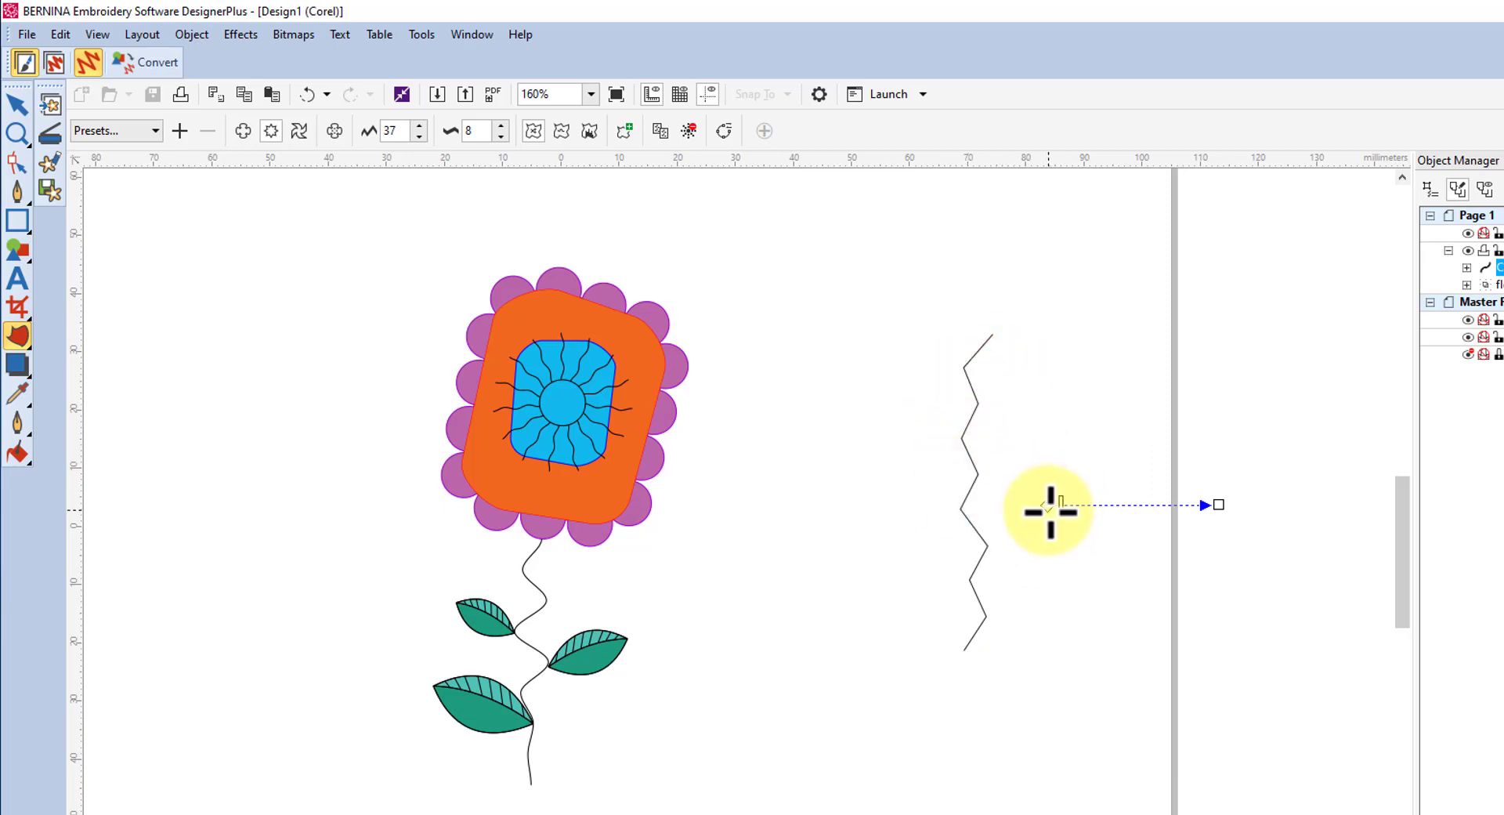
pyautogui.moveTo(1042, 508); pyautogui.dragTo(956, 374)
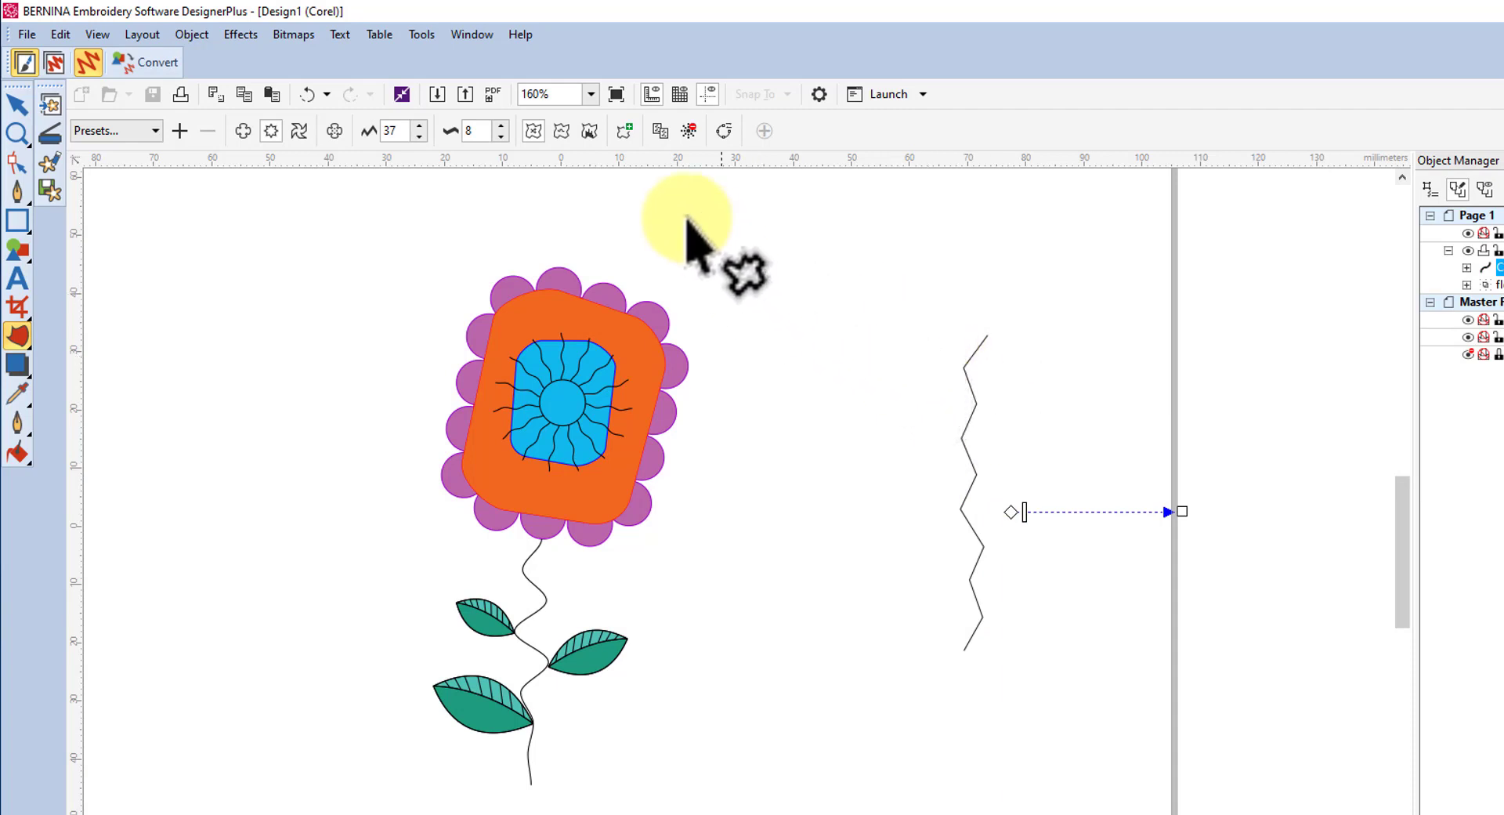
# - Turn on smooth and local distortion for the line, and move the distortion centre back onto it
pyautogui.click(561, 131)
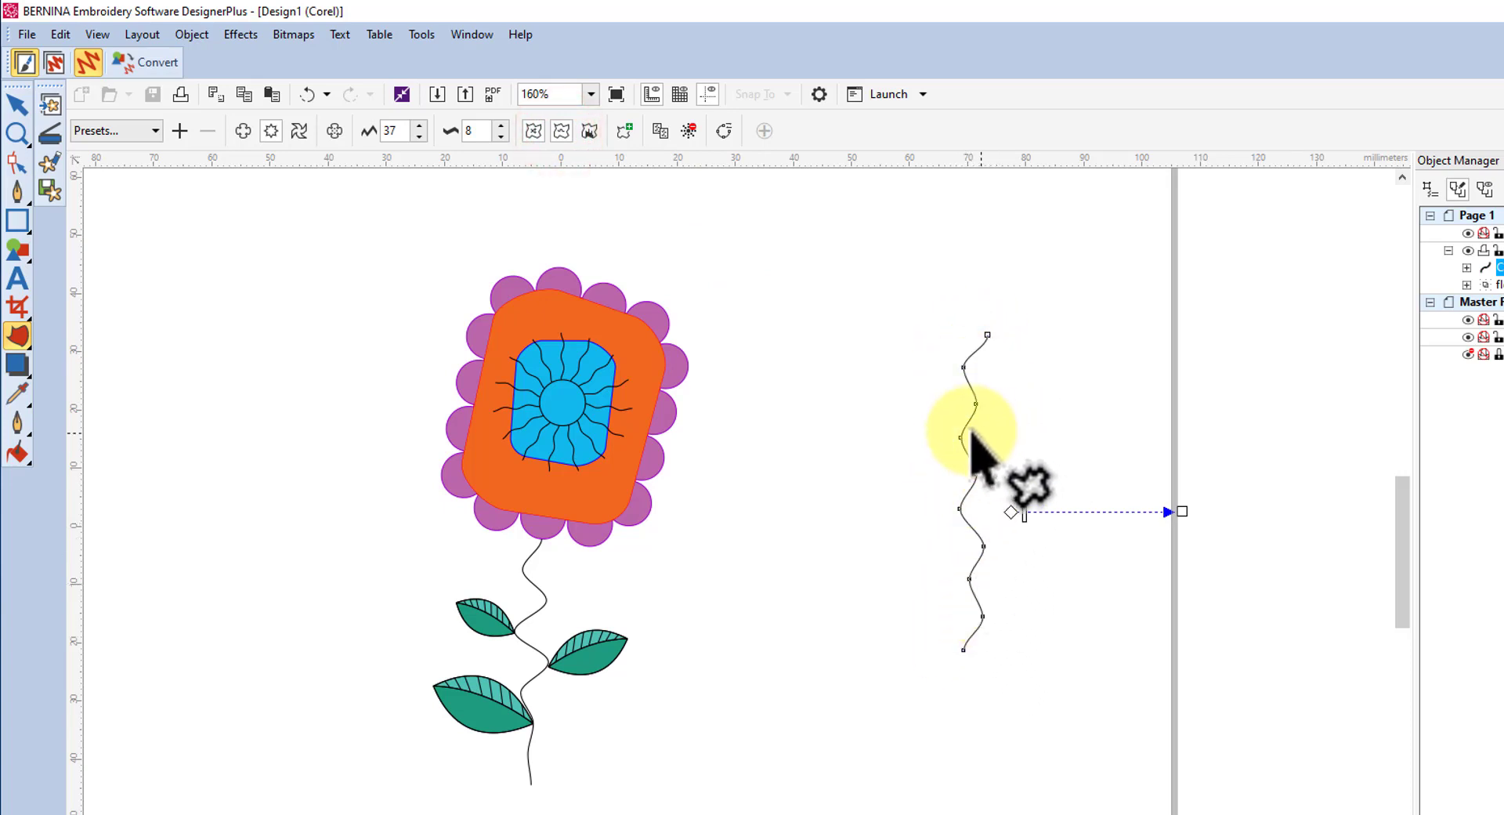
pyautogui.click(589, 132)
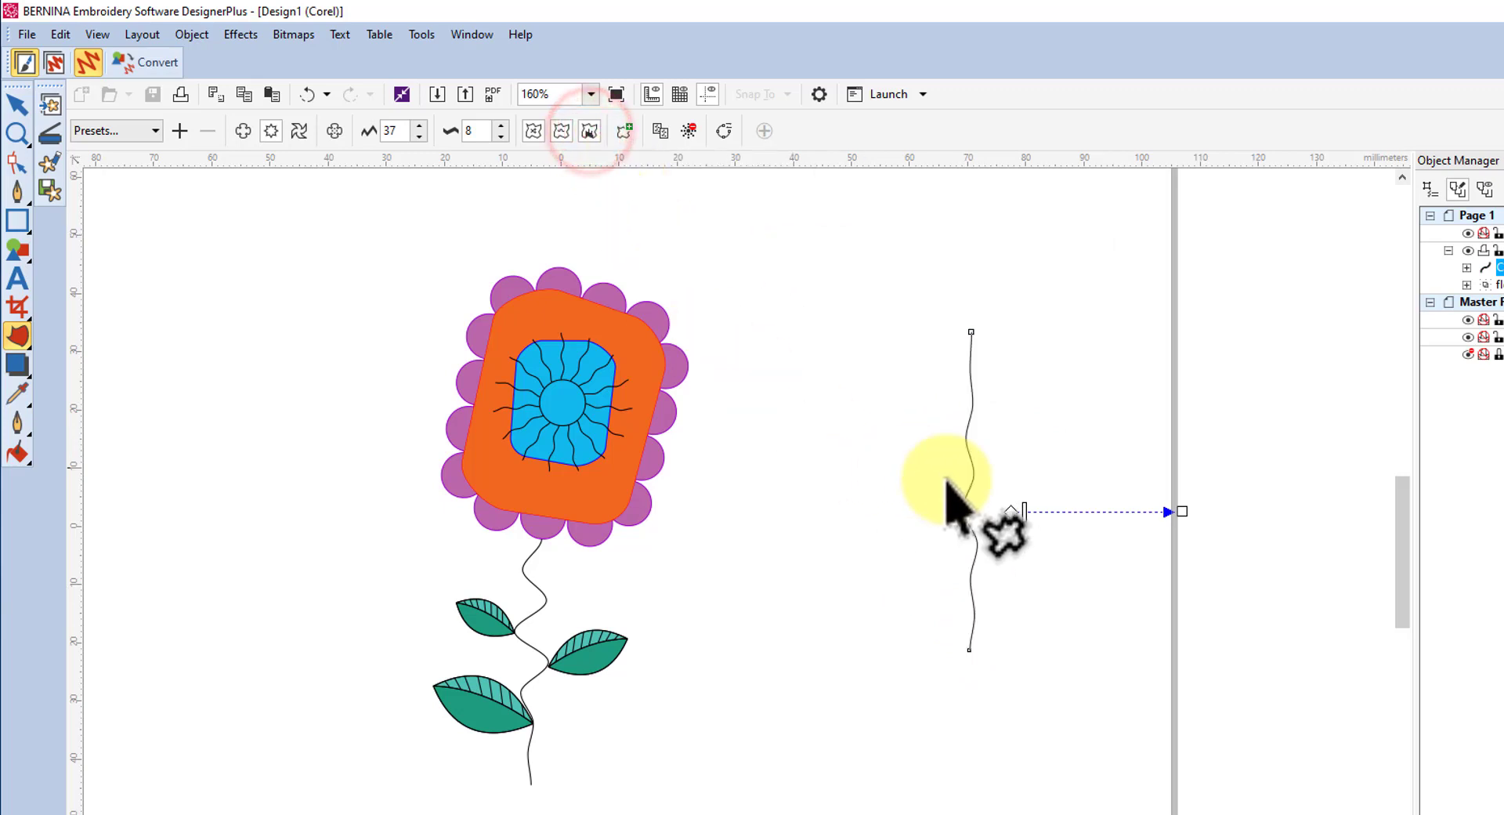
pyautogui.moveTo(1013, 514); pyautogui.dragTo(979, 518)
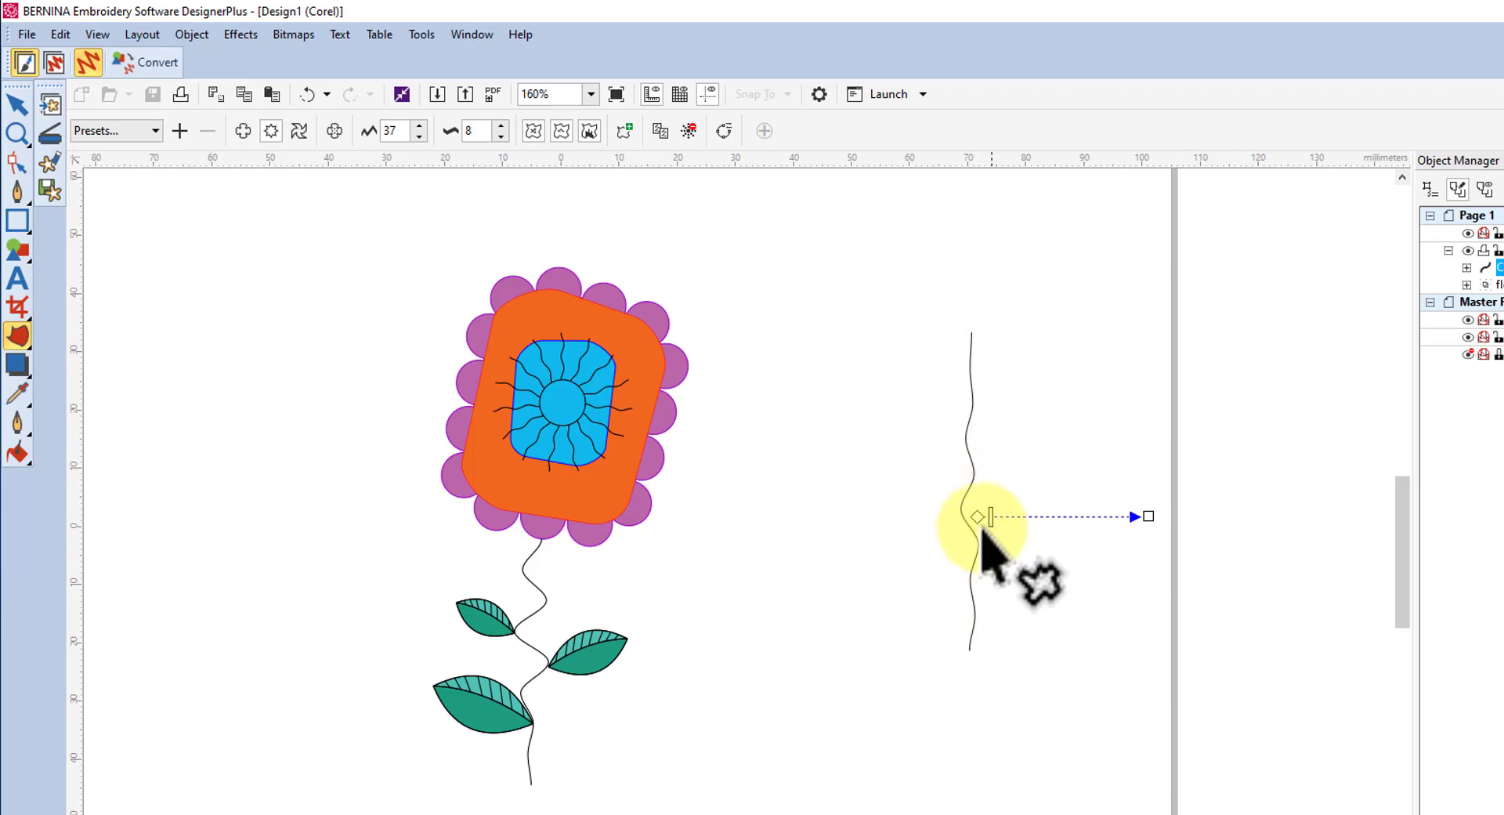
pyautogui.moveTo(971, 518); pyautogui.dragTo(966, 519)
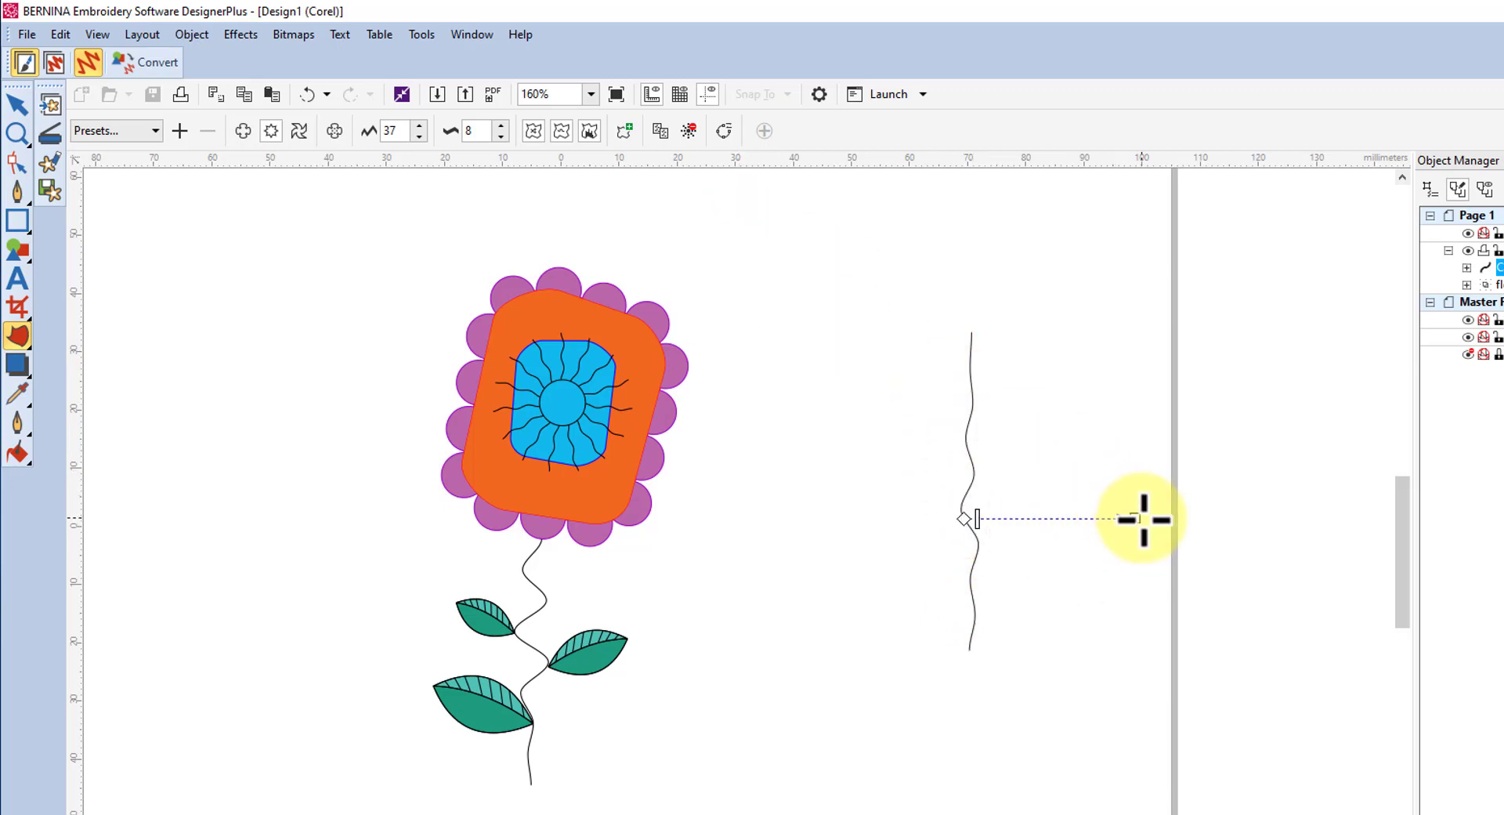
pyautogui.moveTo(1141, 519); pyautogui.dragTo(1256, 520)
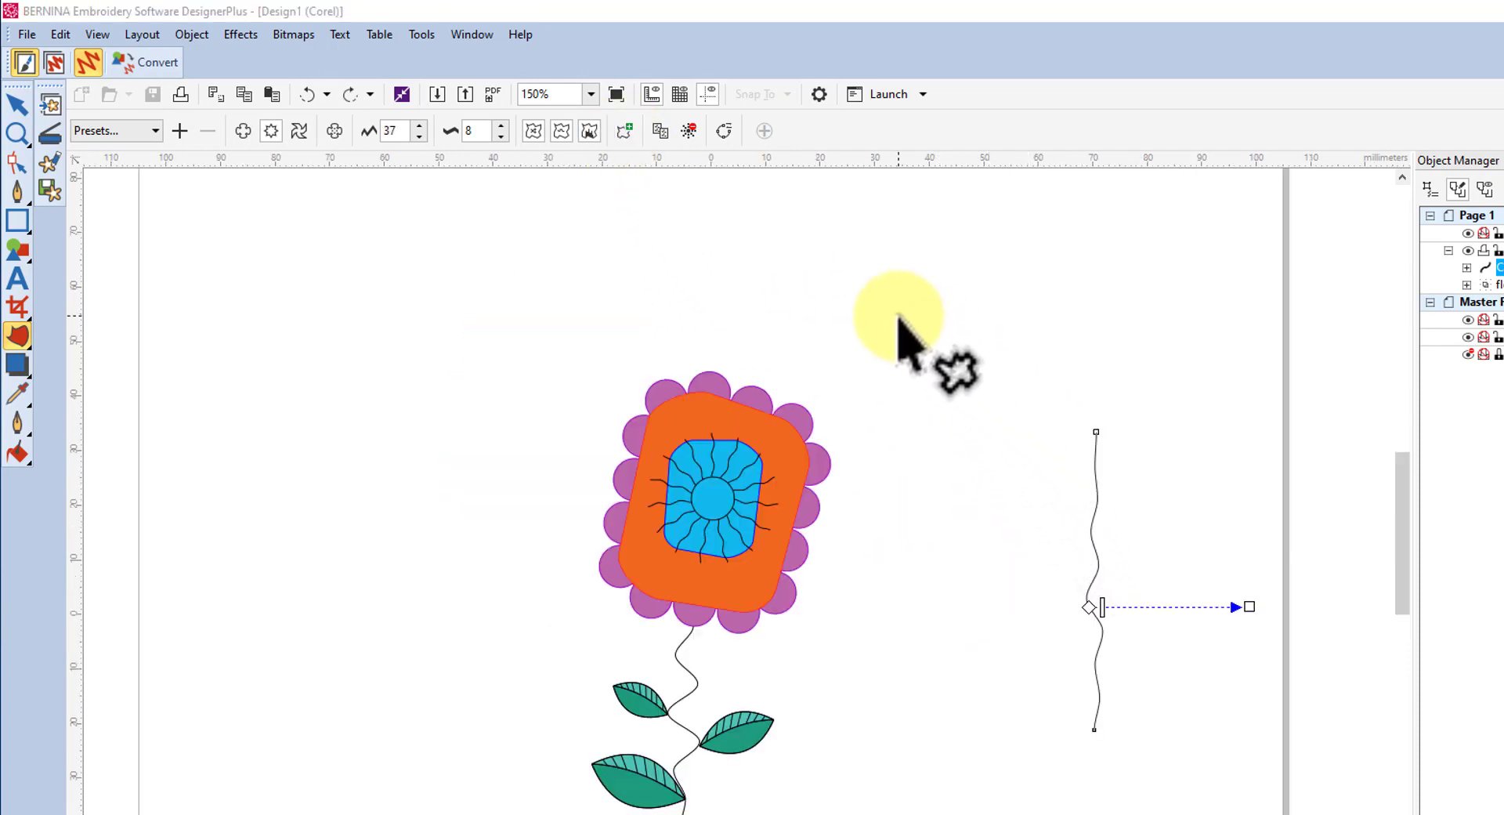
# - Try a second zipper distortion with a frequency of 1 on the upper half of the line, and clear it
pyautogui.click(625, 131)
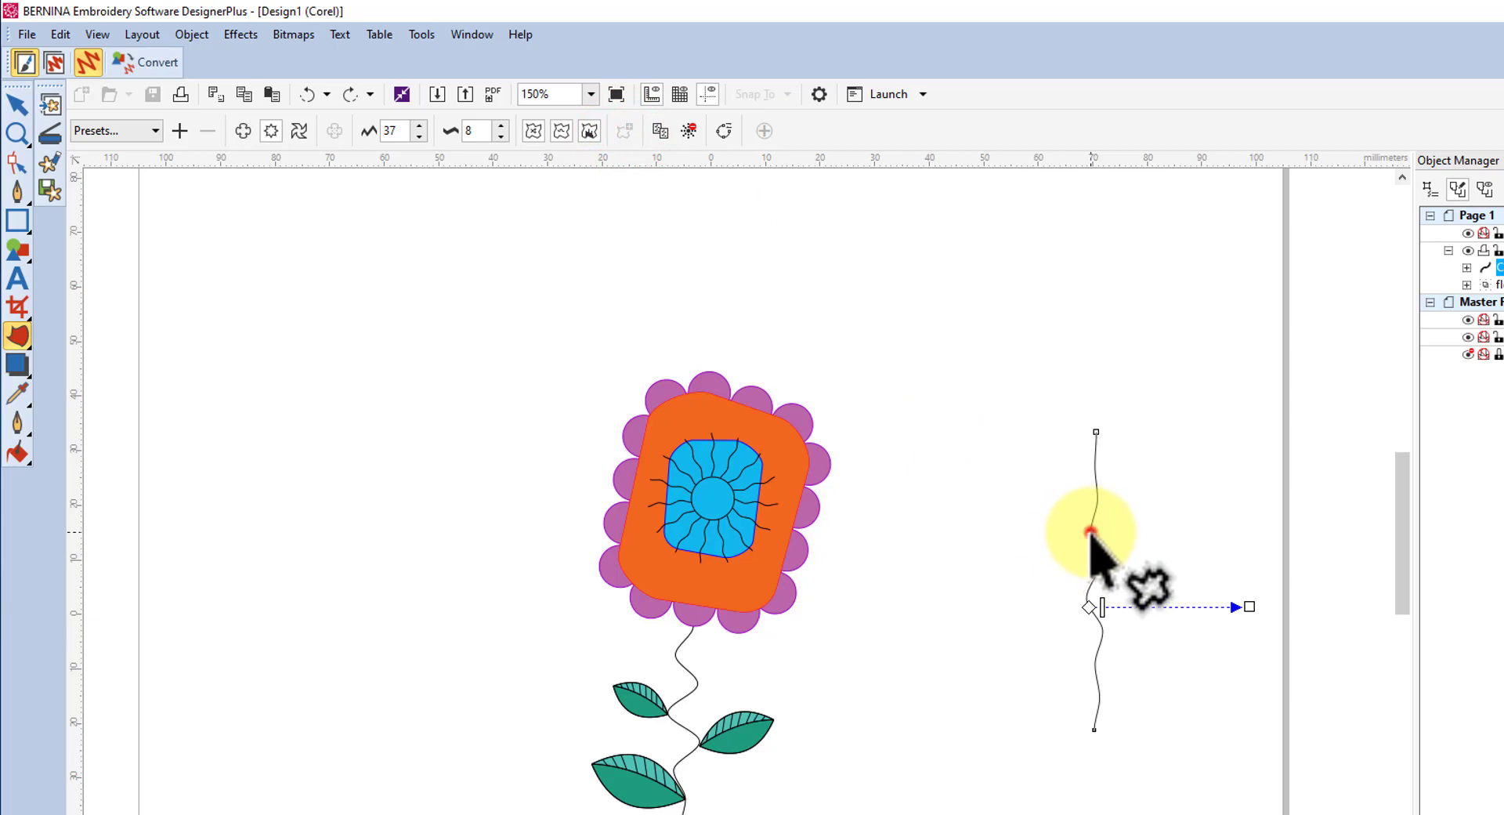
pyautogui.moveTo(1090, 531); pyautogui.dragTo(1202, 530)
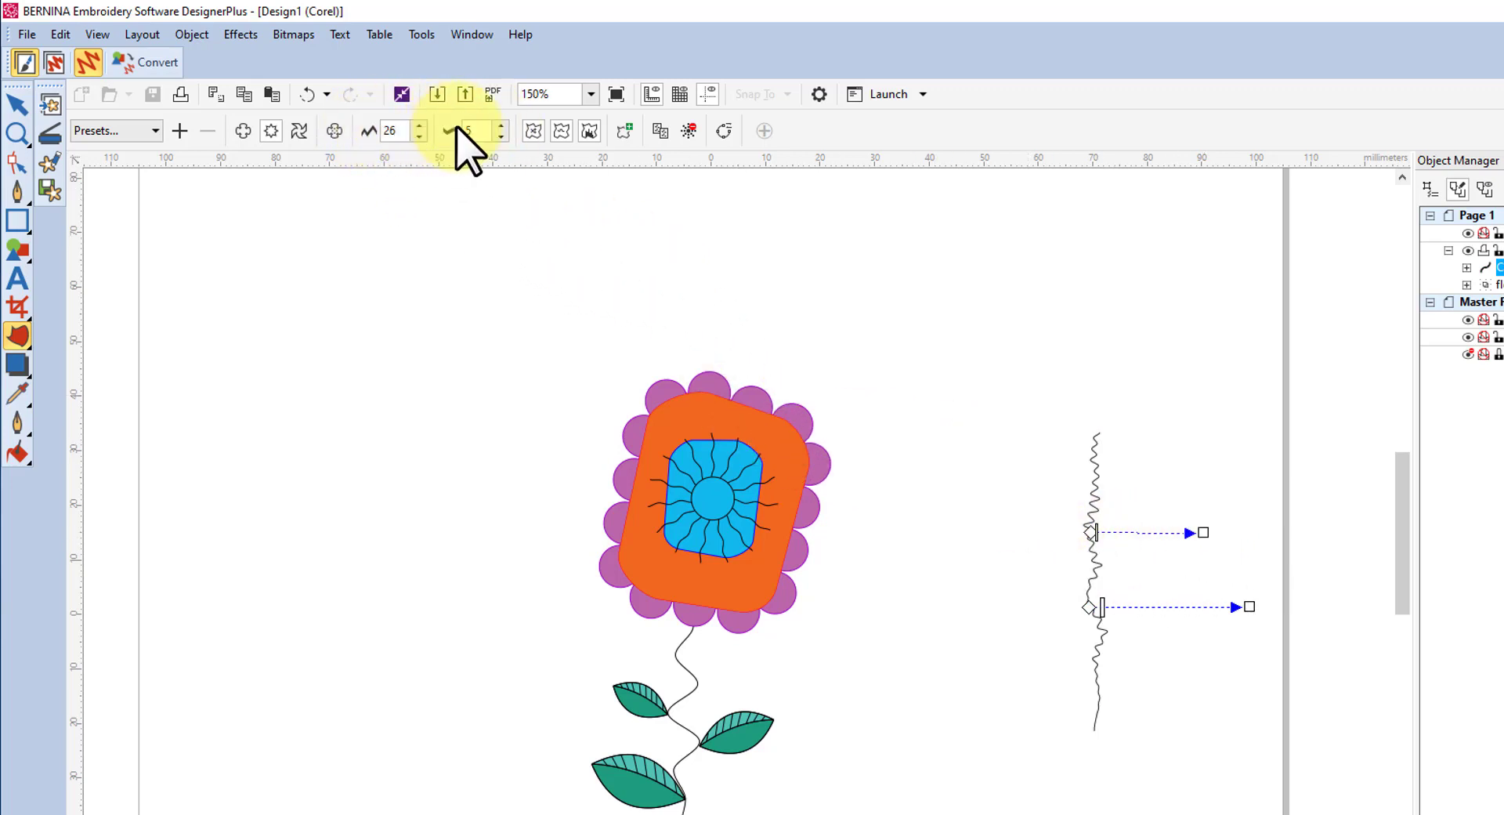
pyautogui.click(500, 137)
pyautogui.click(500, 138)
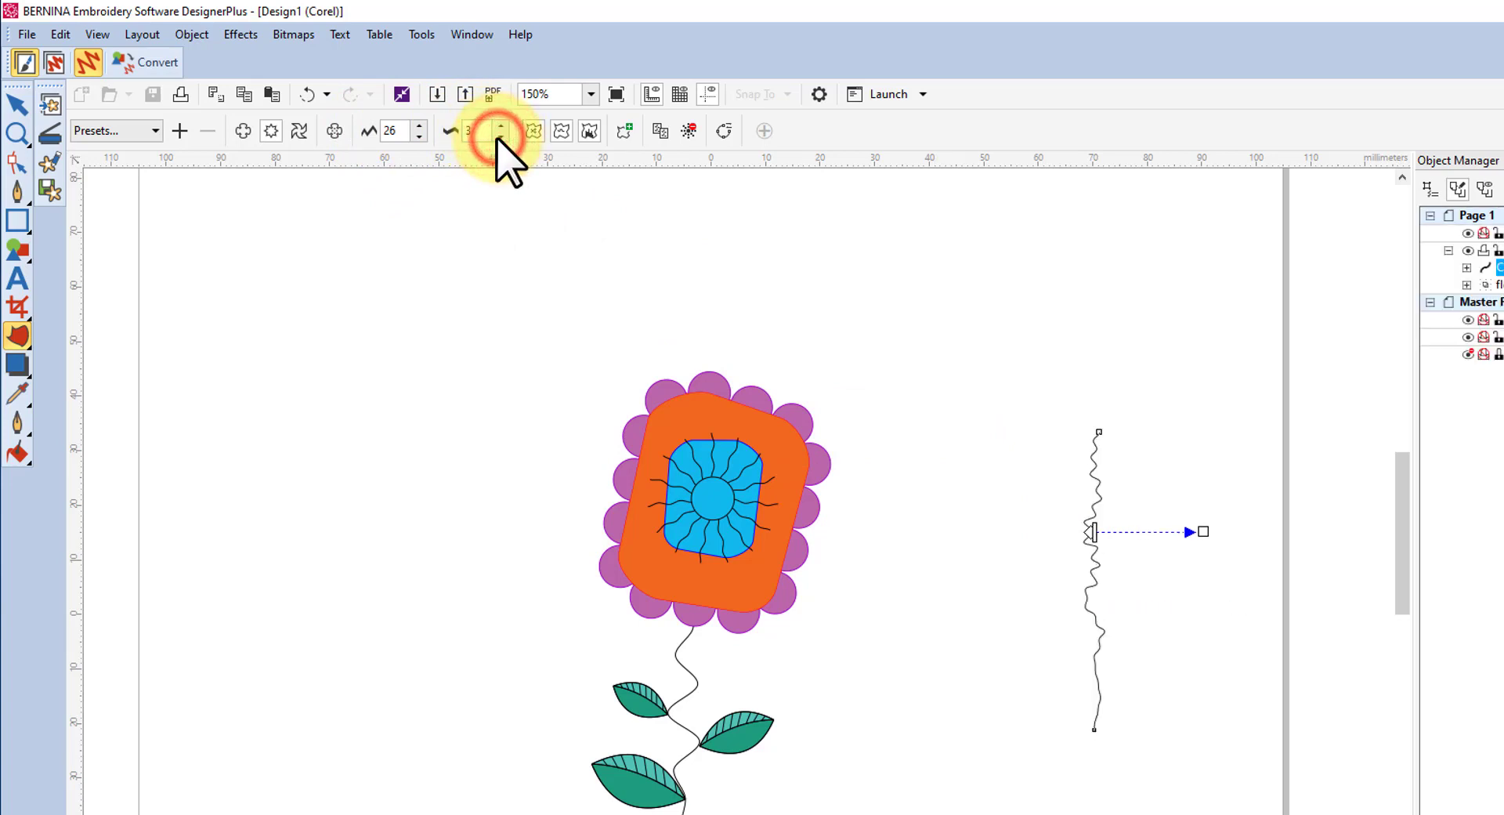
pyautogui.click(500, 137)
pyautogui.click(500, 138)
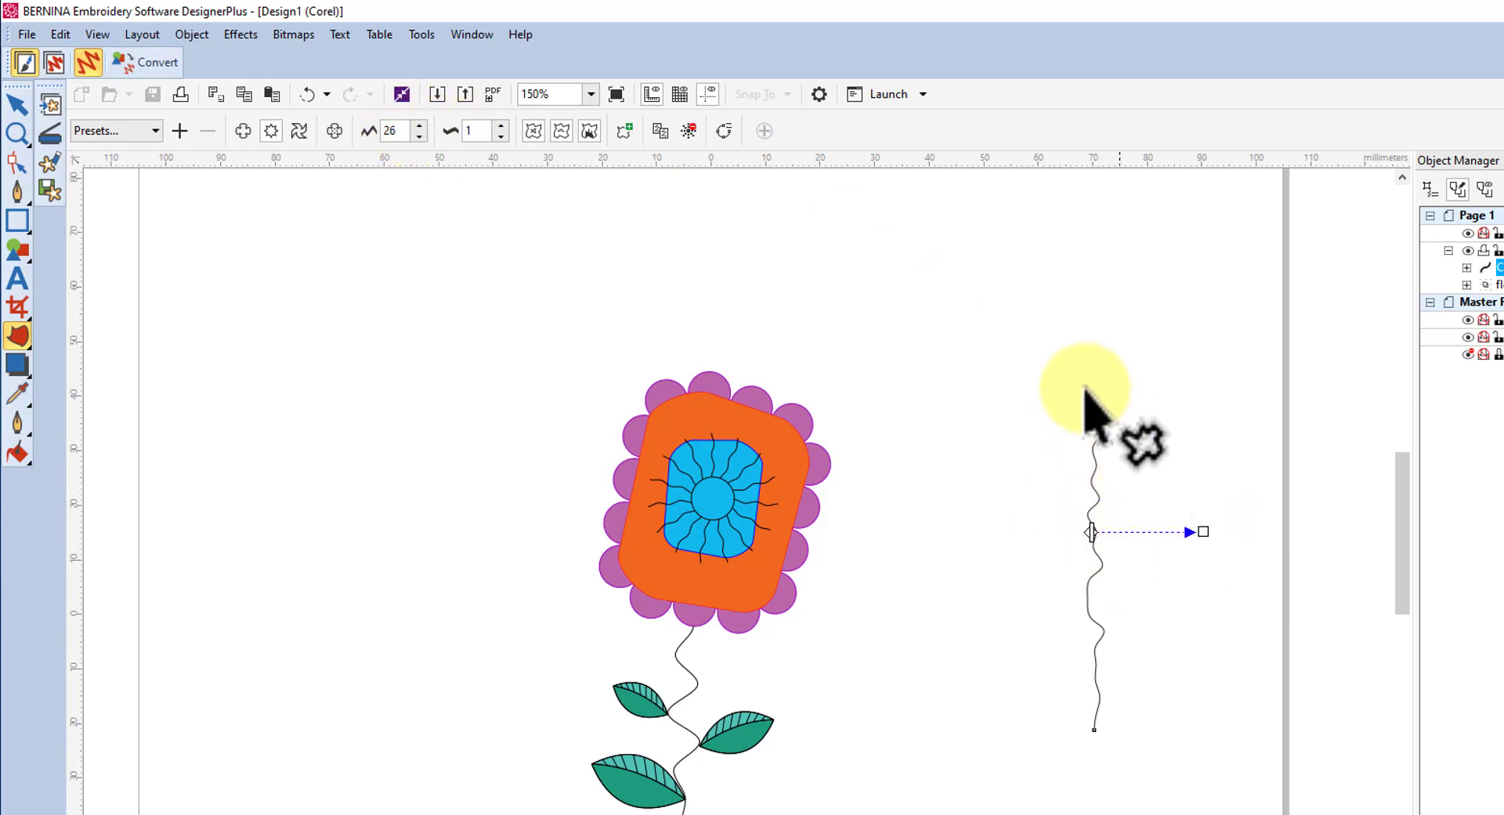
pyautogui.click(690, 131)
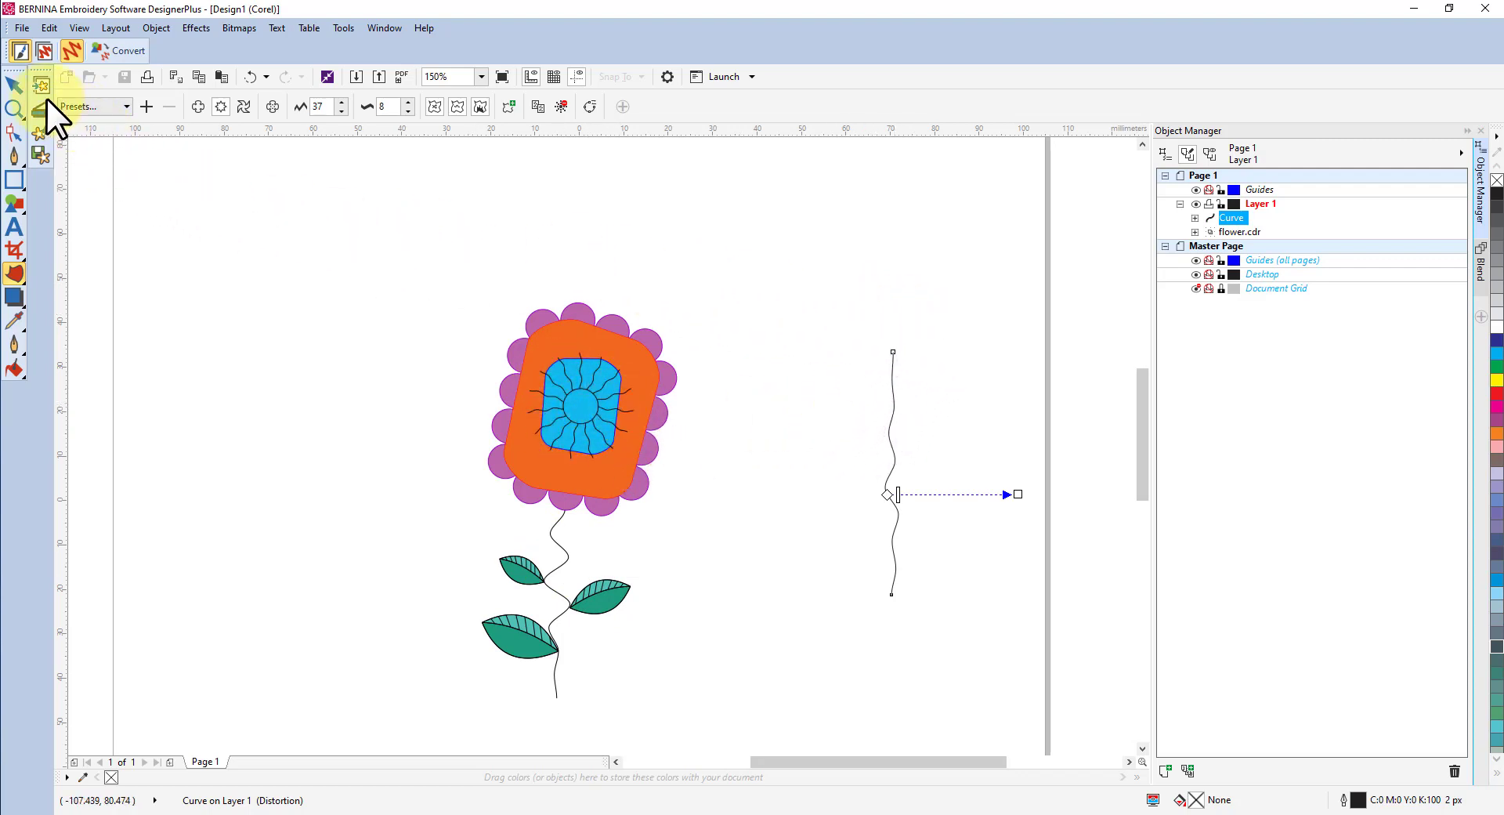
# - Delete the distorted line, and convert the whole flower artwork to embroidery
pyautogui.click(14, 85)
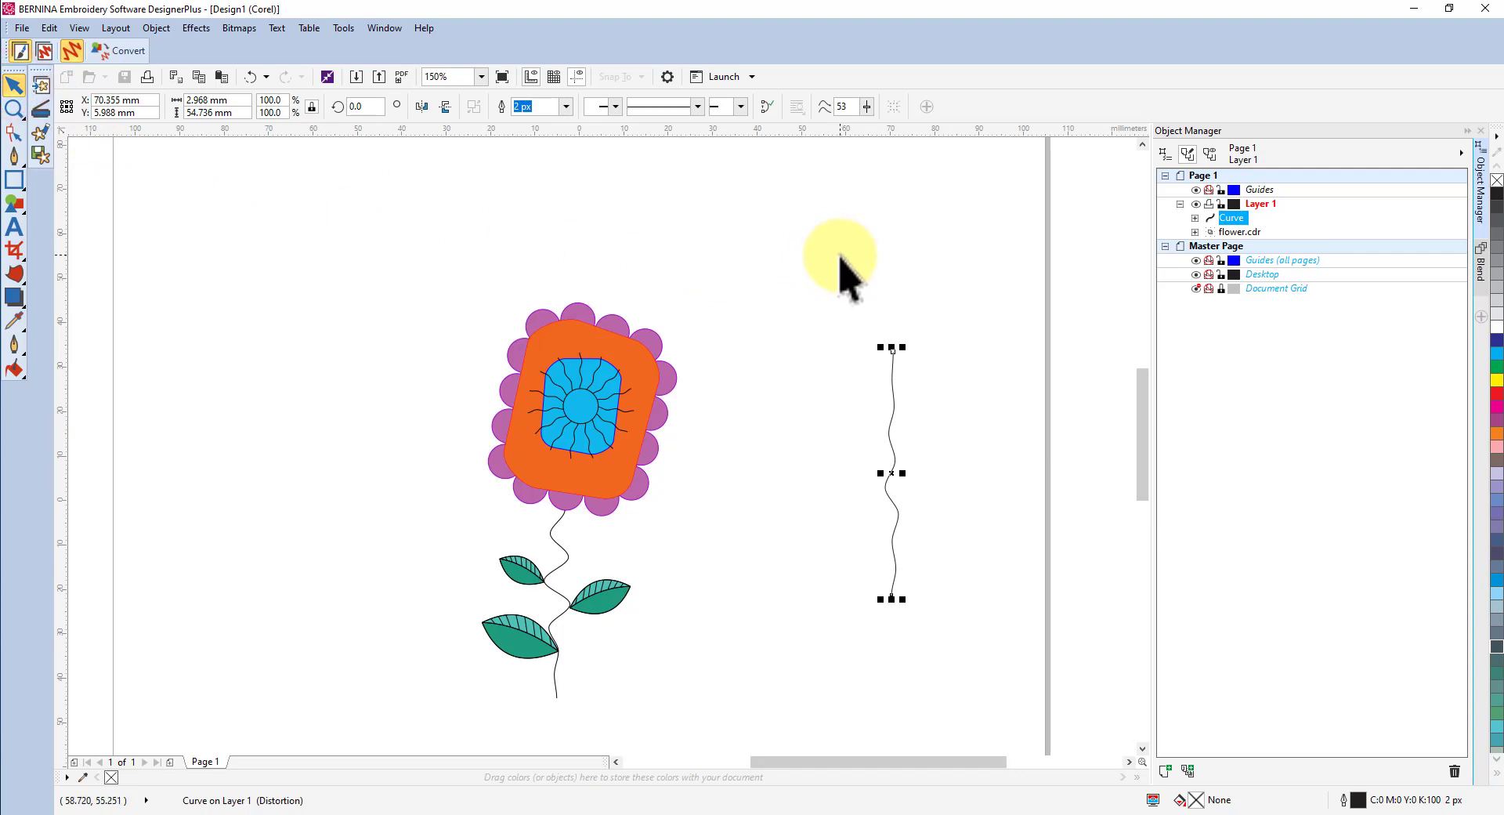
pyautogui.press('Delete')
pyautogui.moveTo(422, 266); pyautogui.dragTo(747, 722)
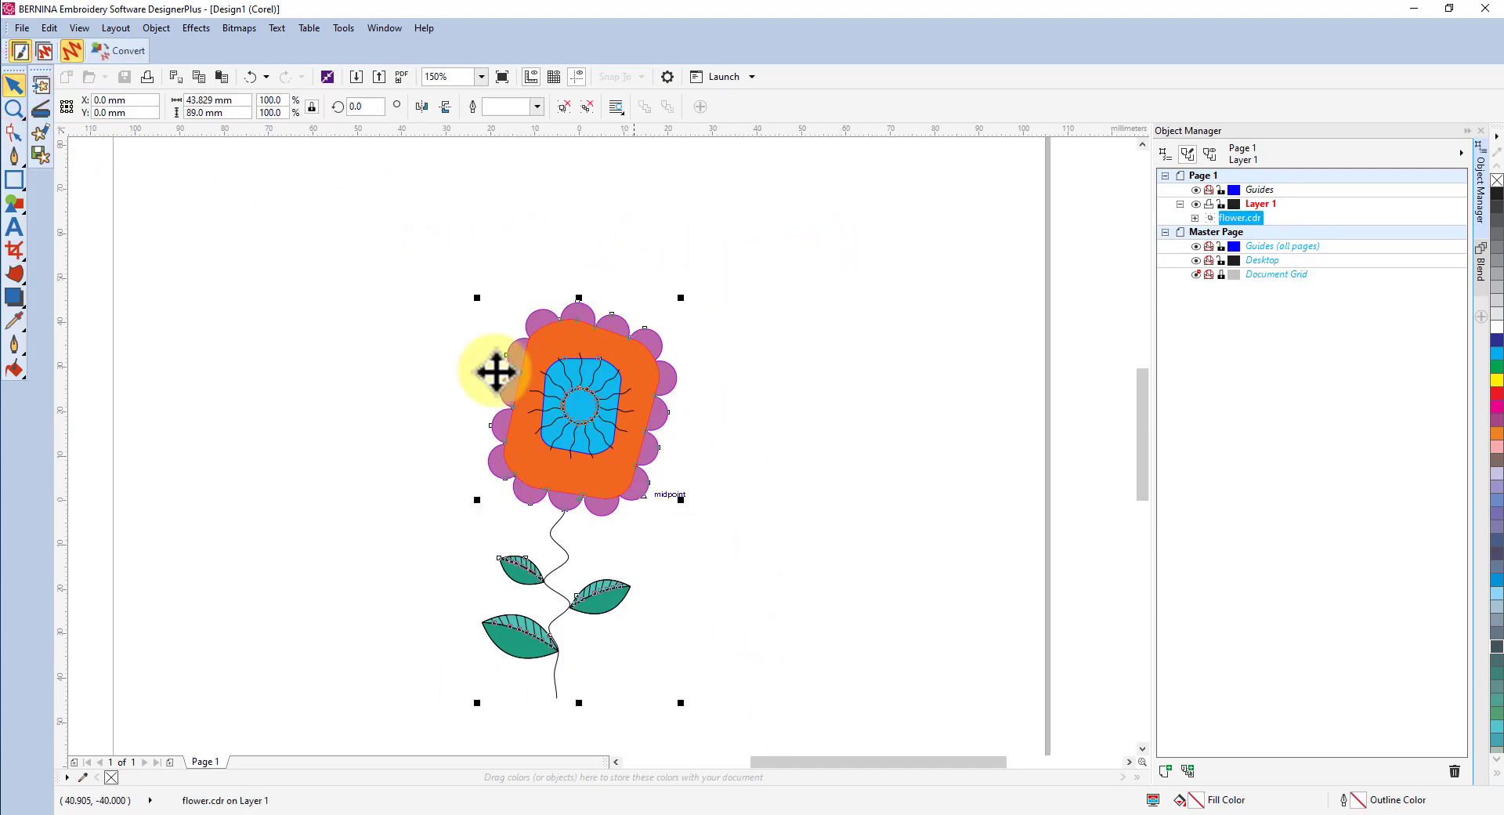
pyautogui.click(114, 51)
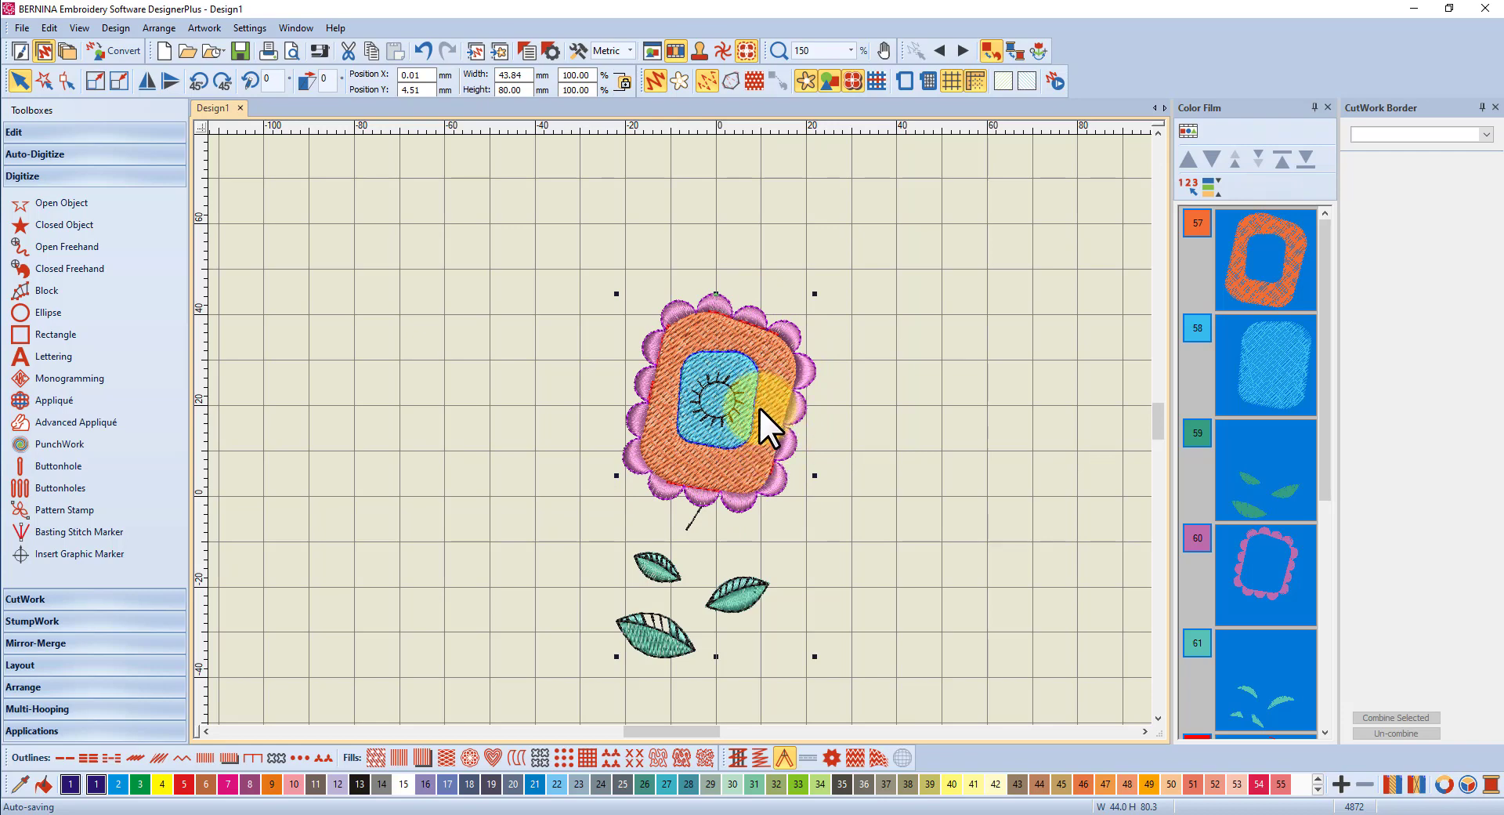
# - Examine the stitching at the flower's centre and along the stem, undoing the accidental move of the design
pyautogui.scroll(5, 679, 430)
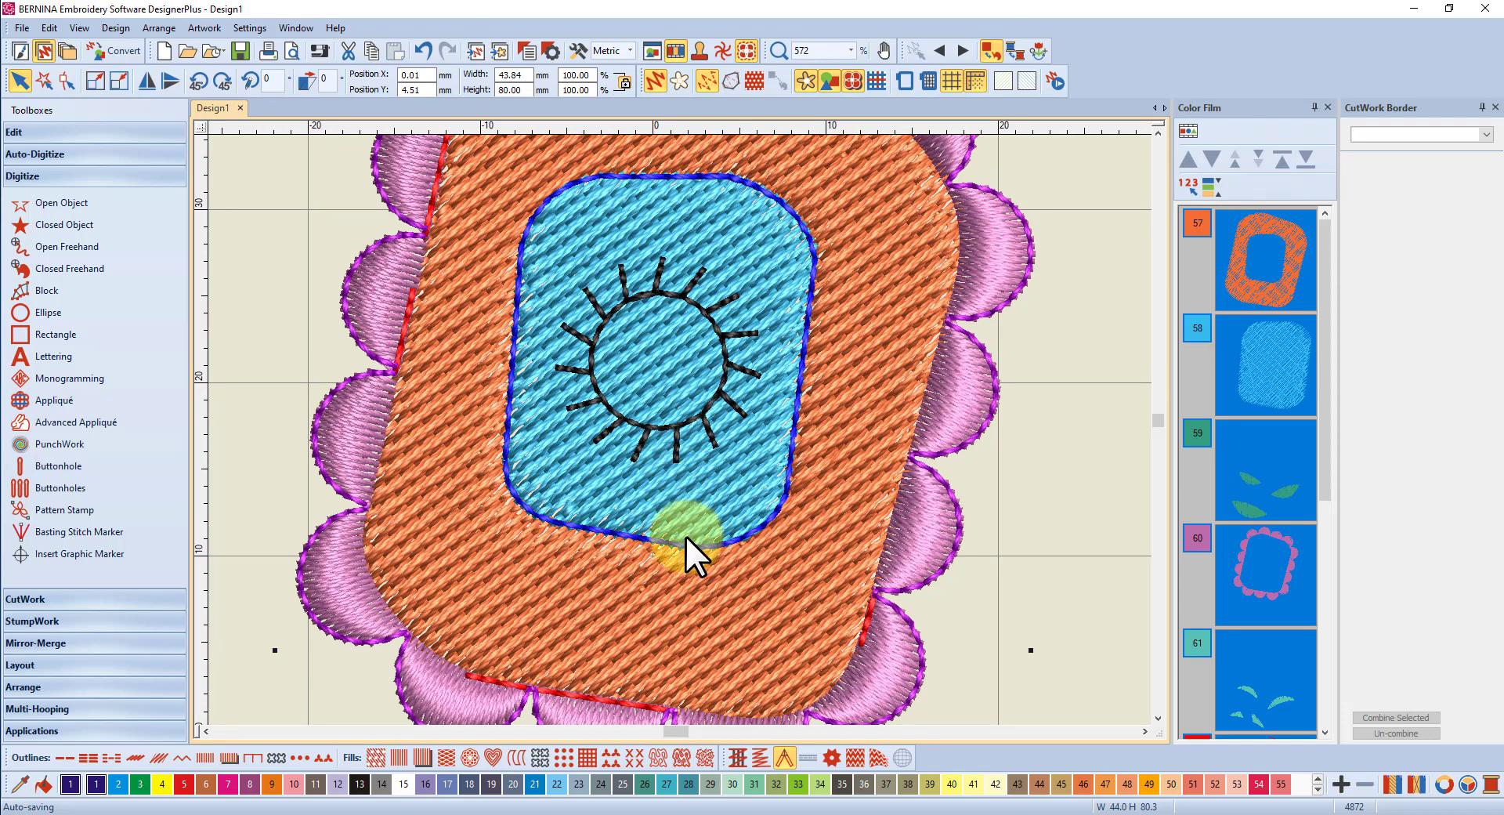
pyautogui.moveTo(674, 428); pyautogui.dragTo(675, 451)
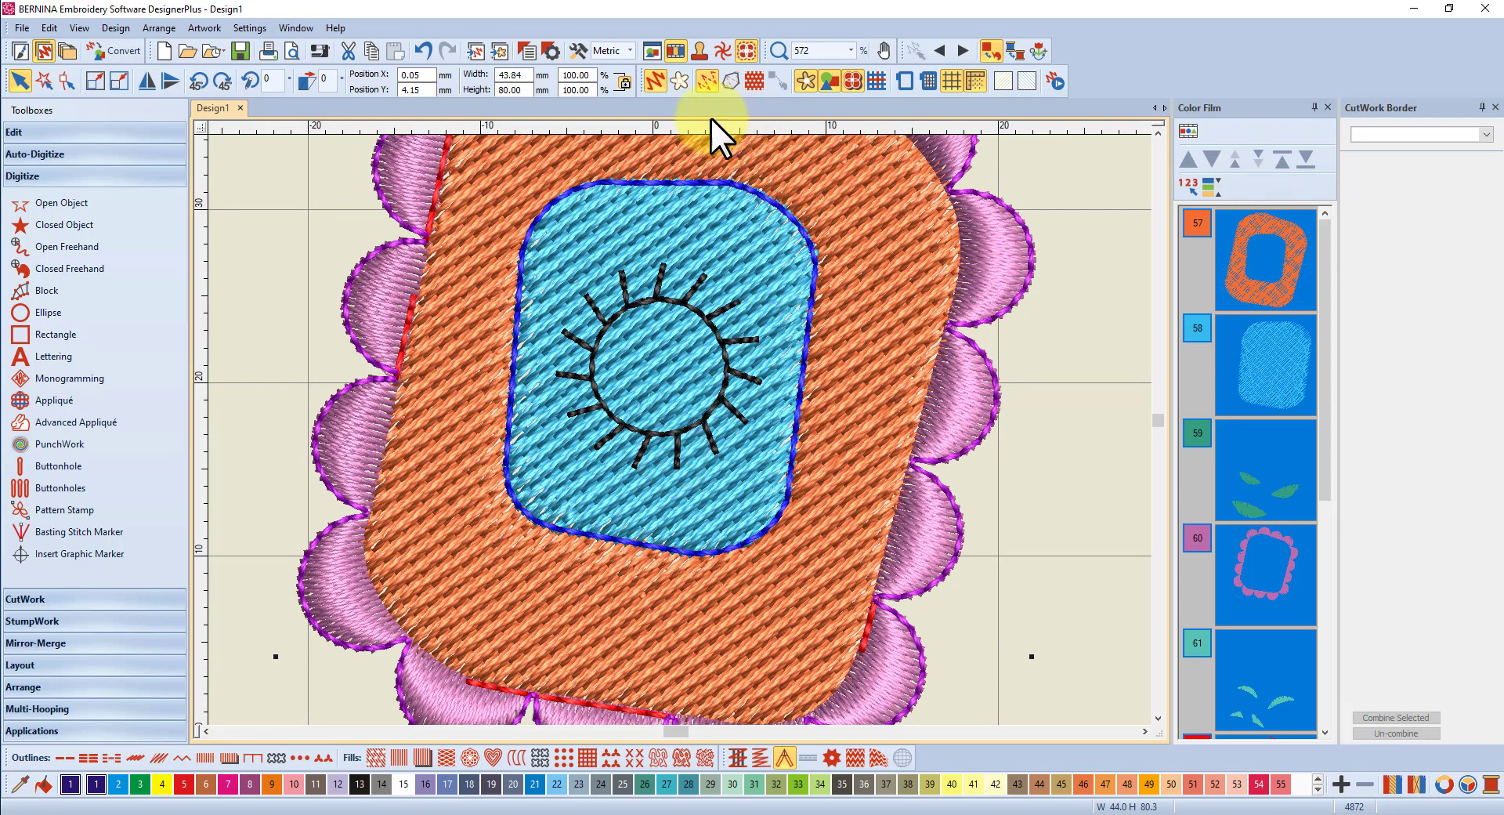
pyautogui.click(423, 52)
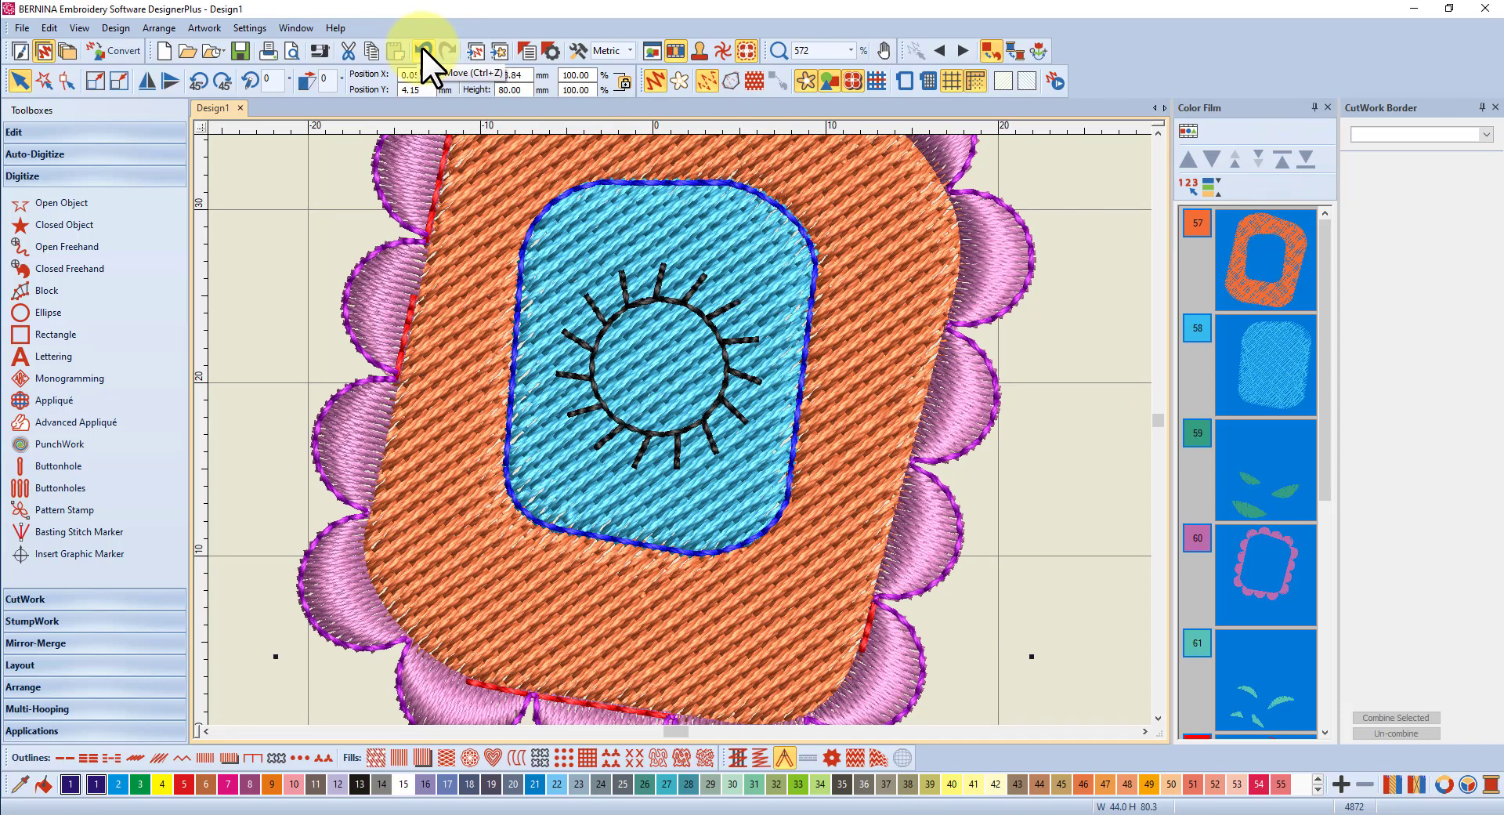
pyautogui.scroll(-3, 682, 431)
pyautogui.scroll(-3, 681, 433)
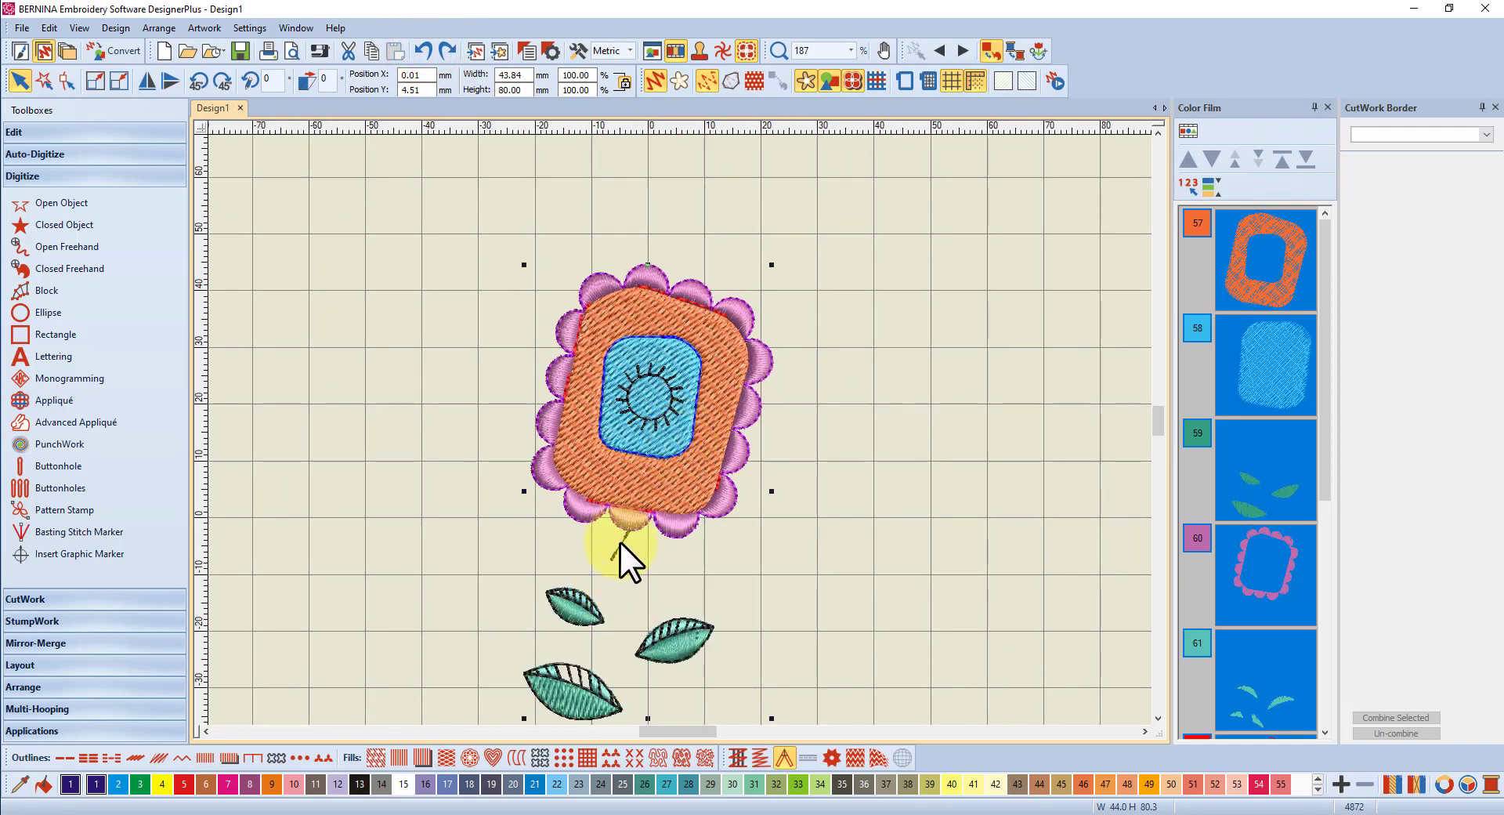
pyautogui.scroll(5, 619, 544)
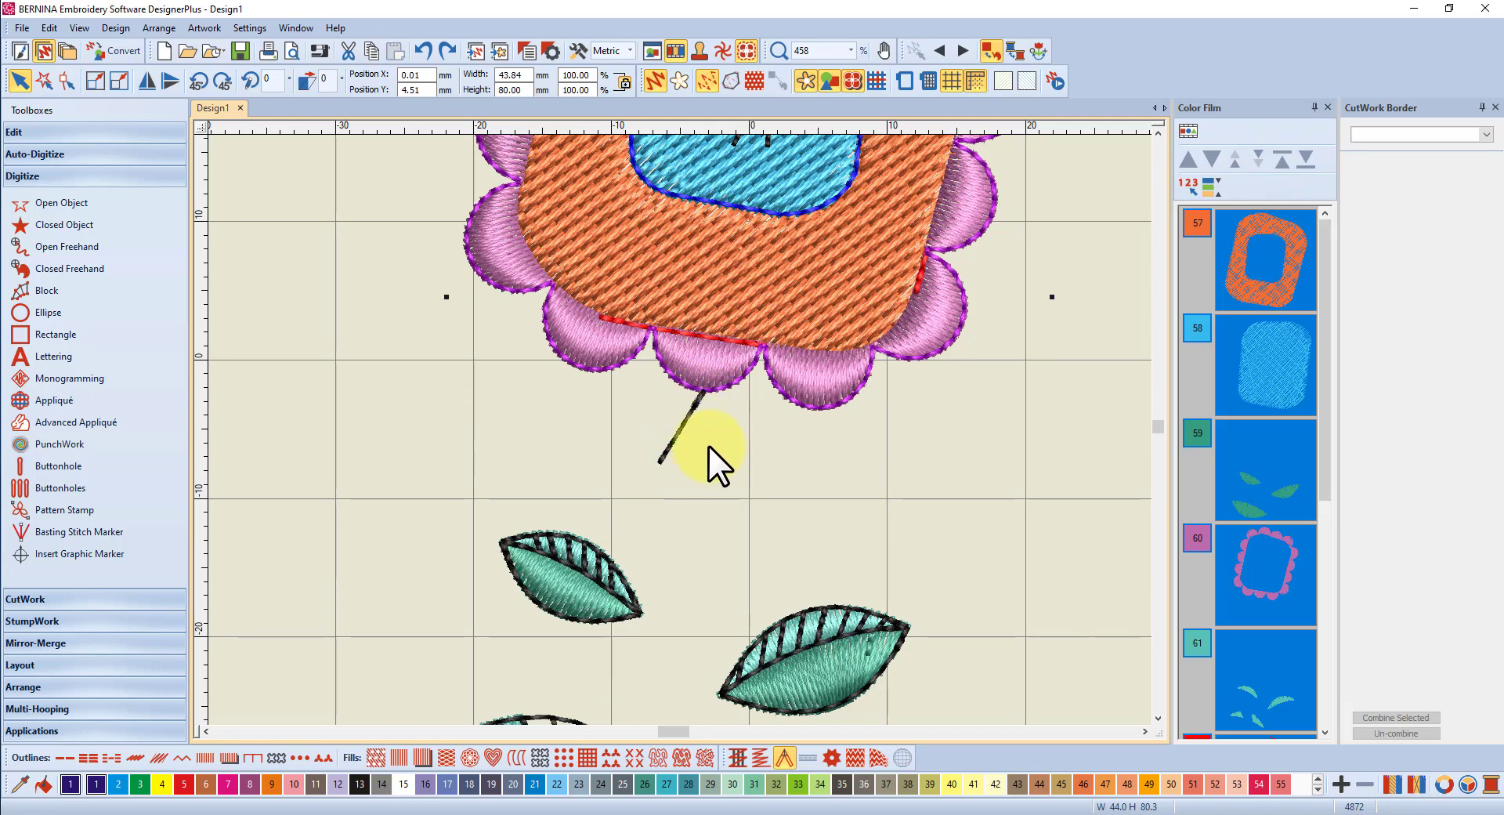
pyautogui.scroll(-7, 709, 439)
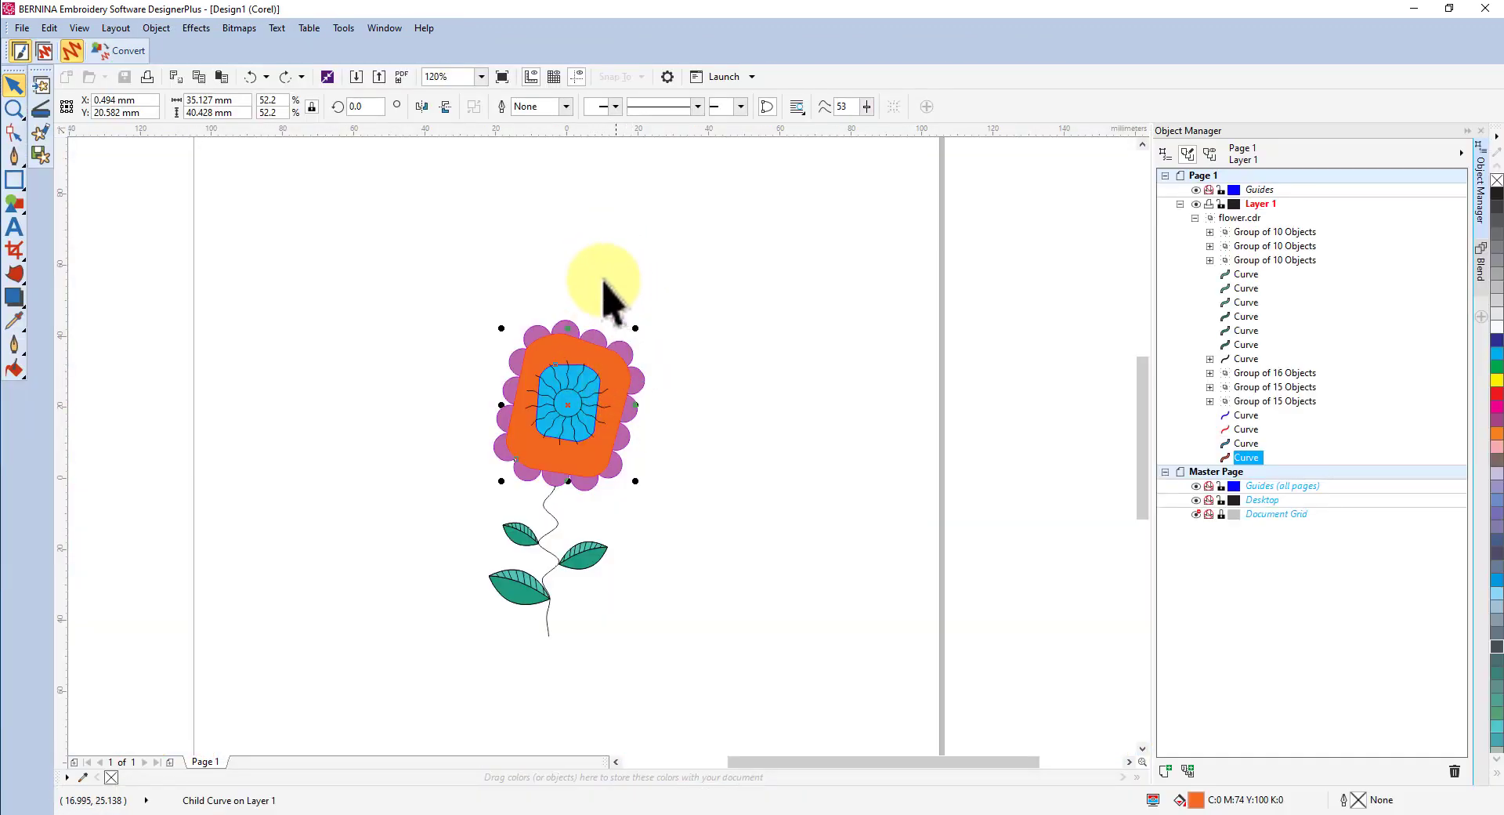
# - Convert the whole flower vector artwork to a bitmap at 300 dpi in RGB Color (24-bit) with a transparent background
pyautogui.moveTo(425, 274); pyautogui.dragTo(724, 666)
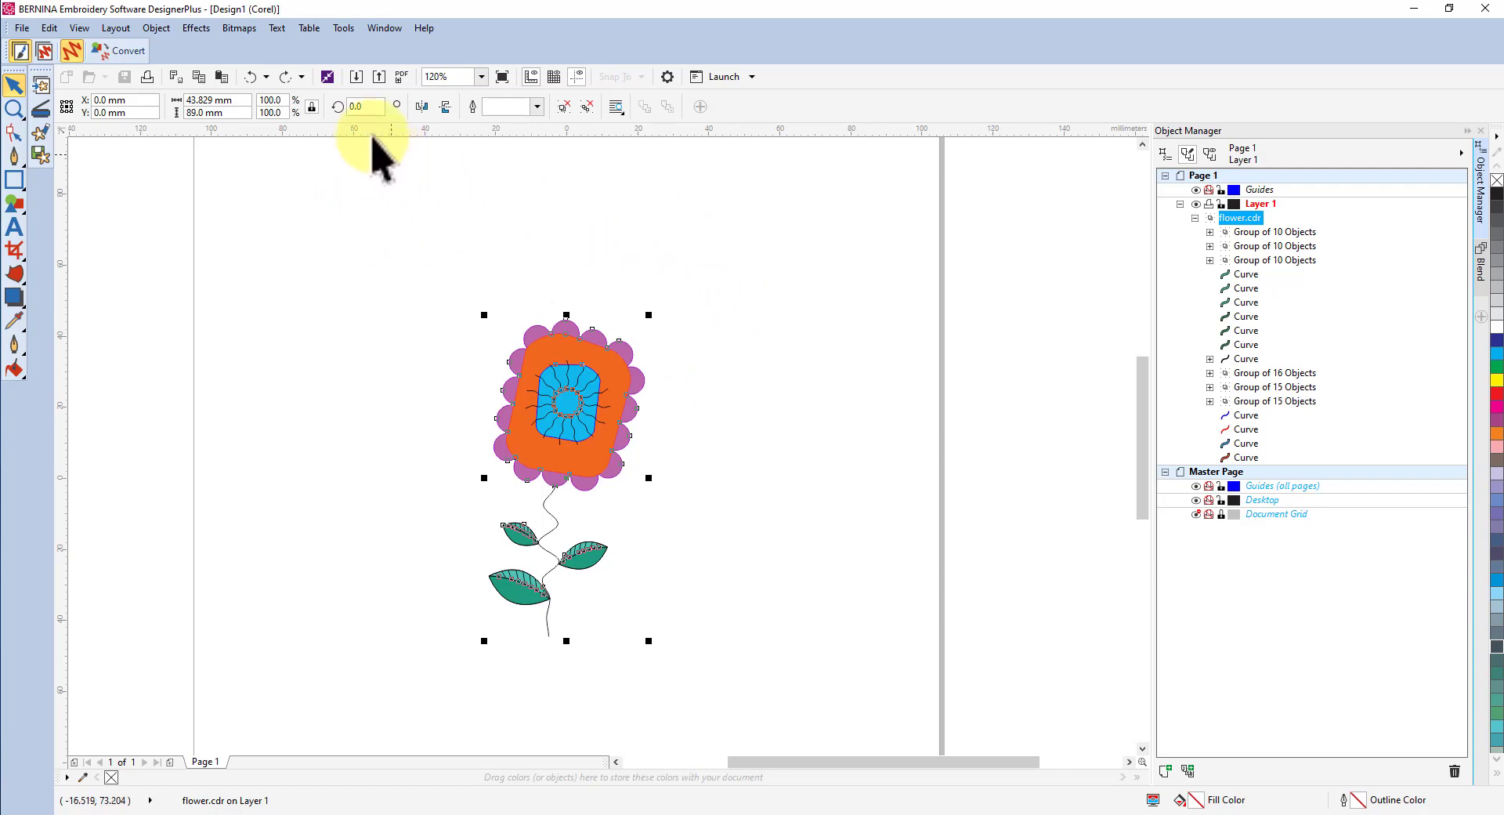
pyautogui.click(239, 28)
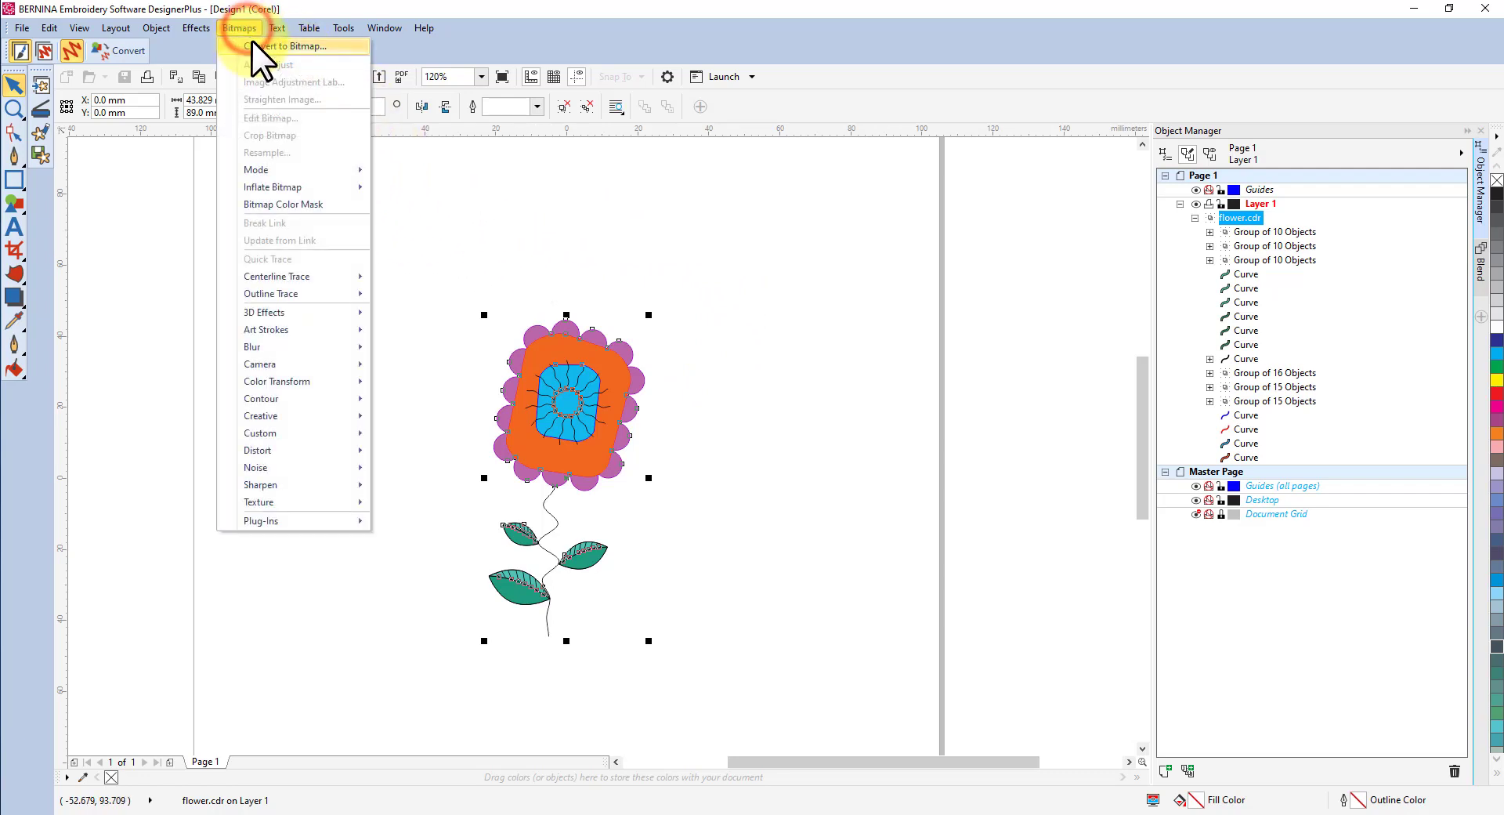
pyautogui.click(255, 45)
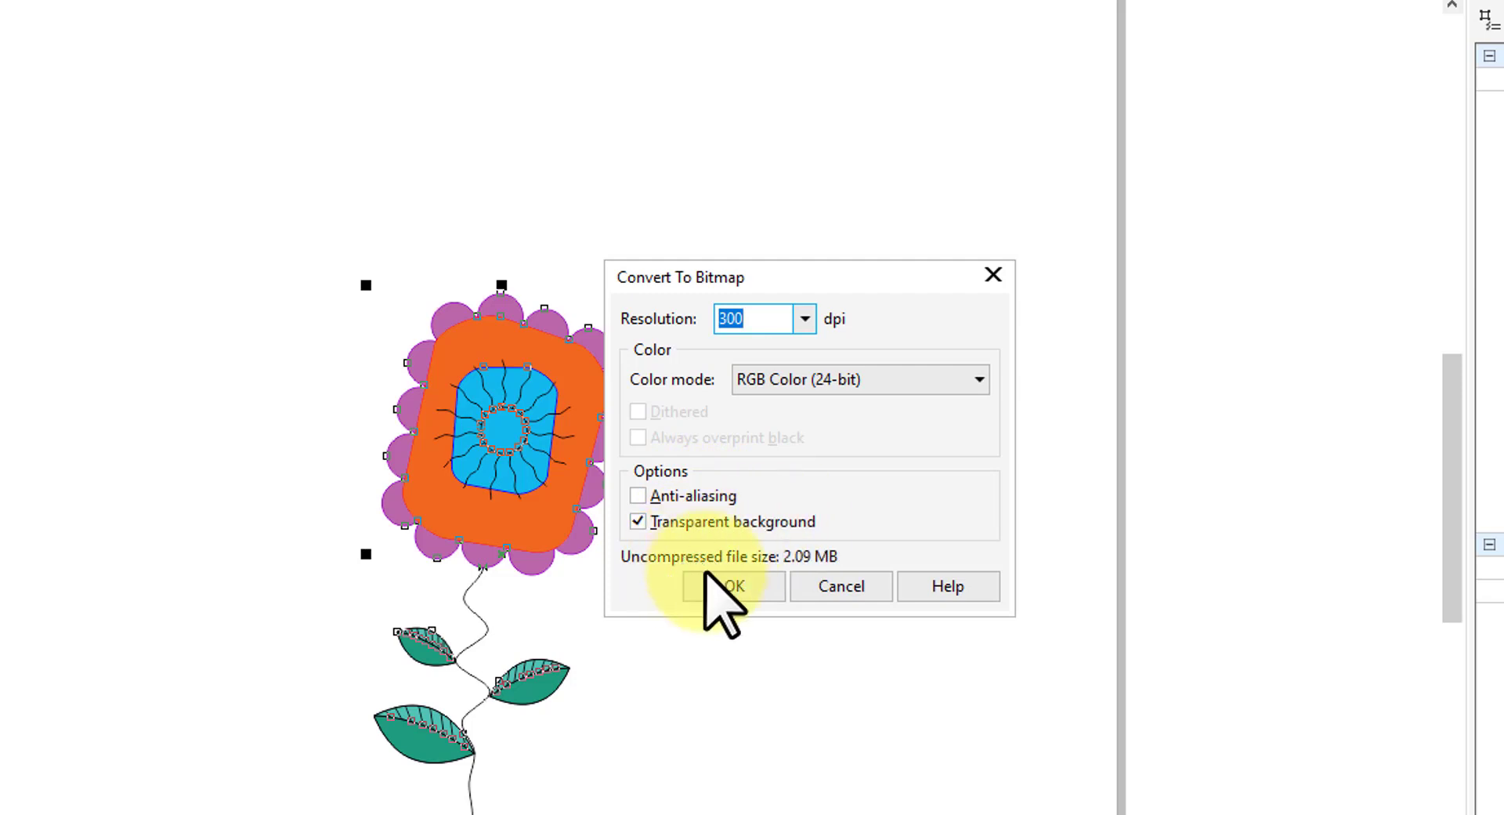
pyautogui.click(743, 586)
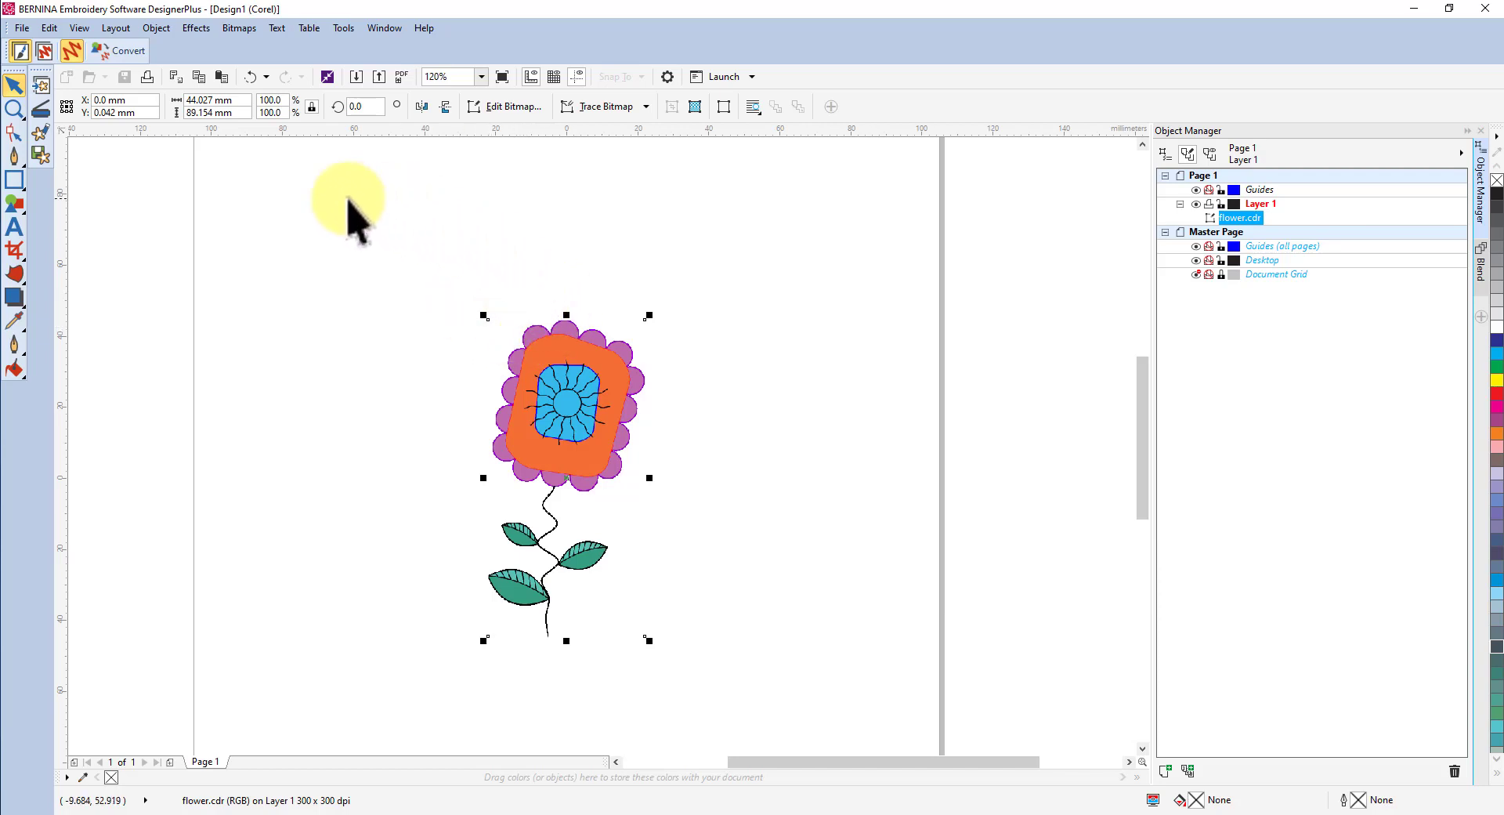
# - In the embroidery canvas, start the Magic Wand on the flower bitmap and prepare the artwork with colors reduced to 8
pyautogui.click(45, 51)
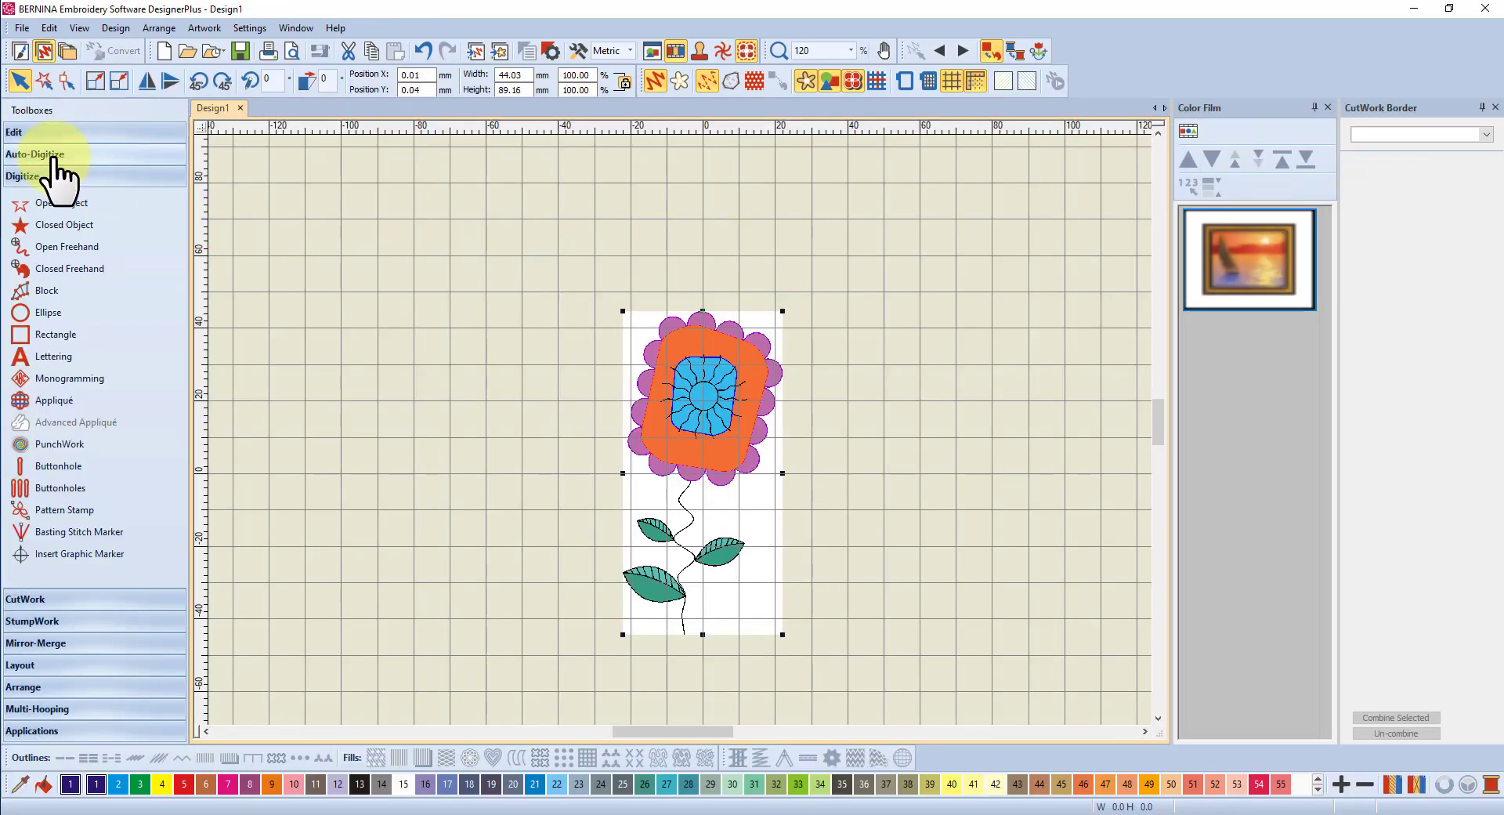
pyautogui.click(48, 153)
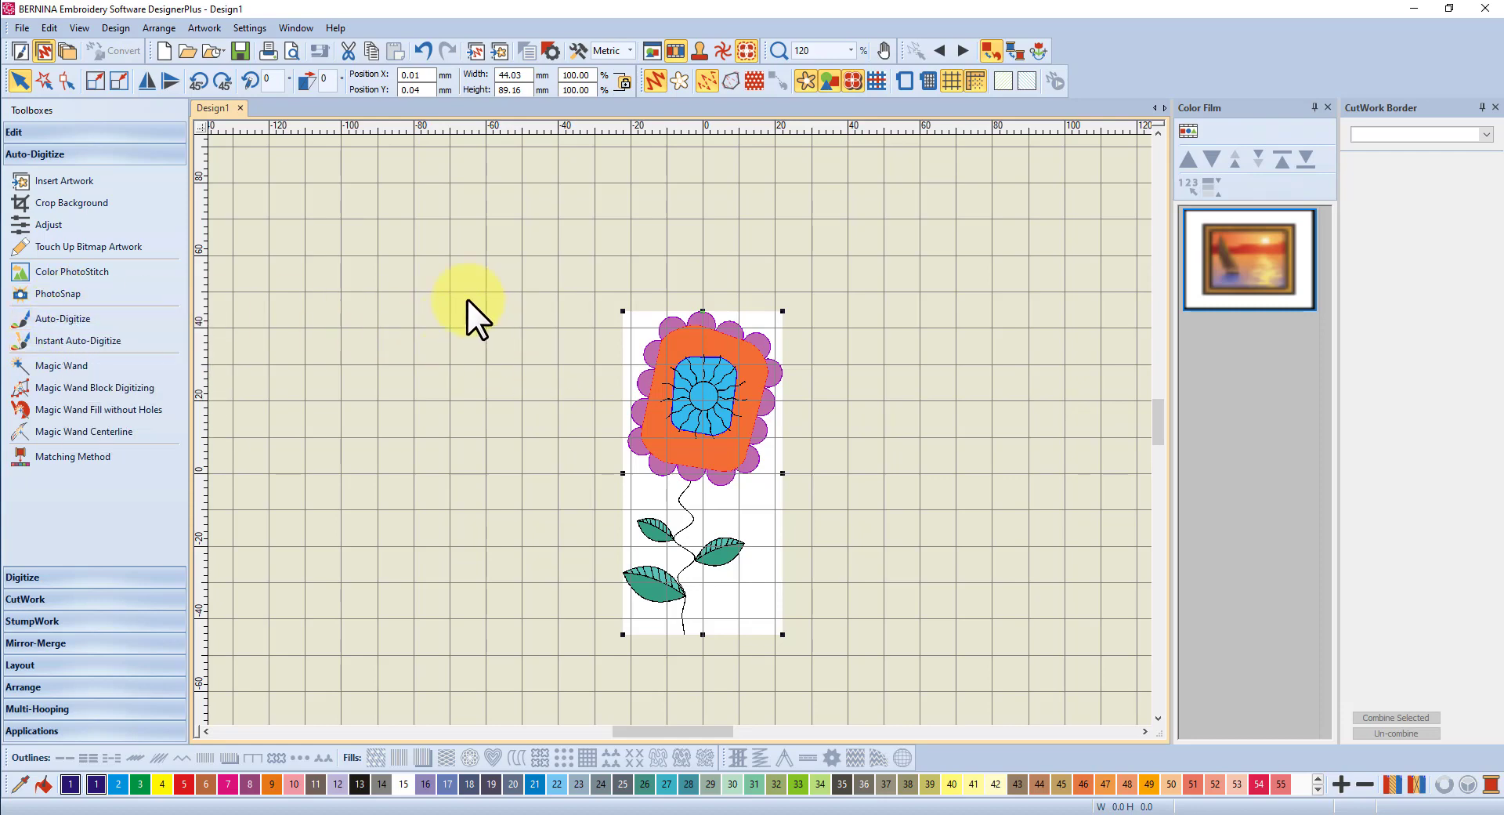
pyautogui.click(61, 370)
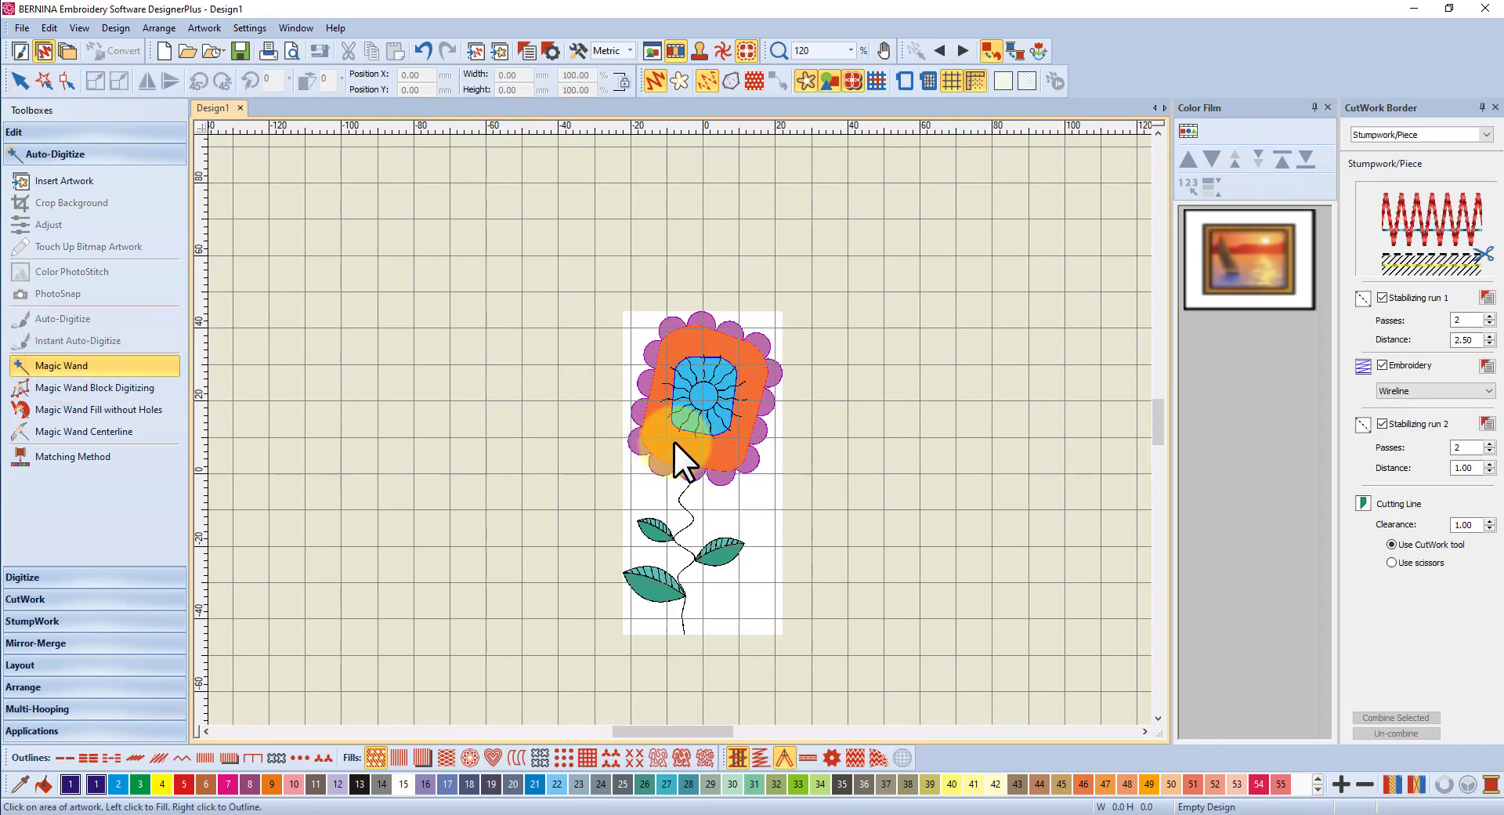
pyautogui.click(732, 500)
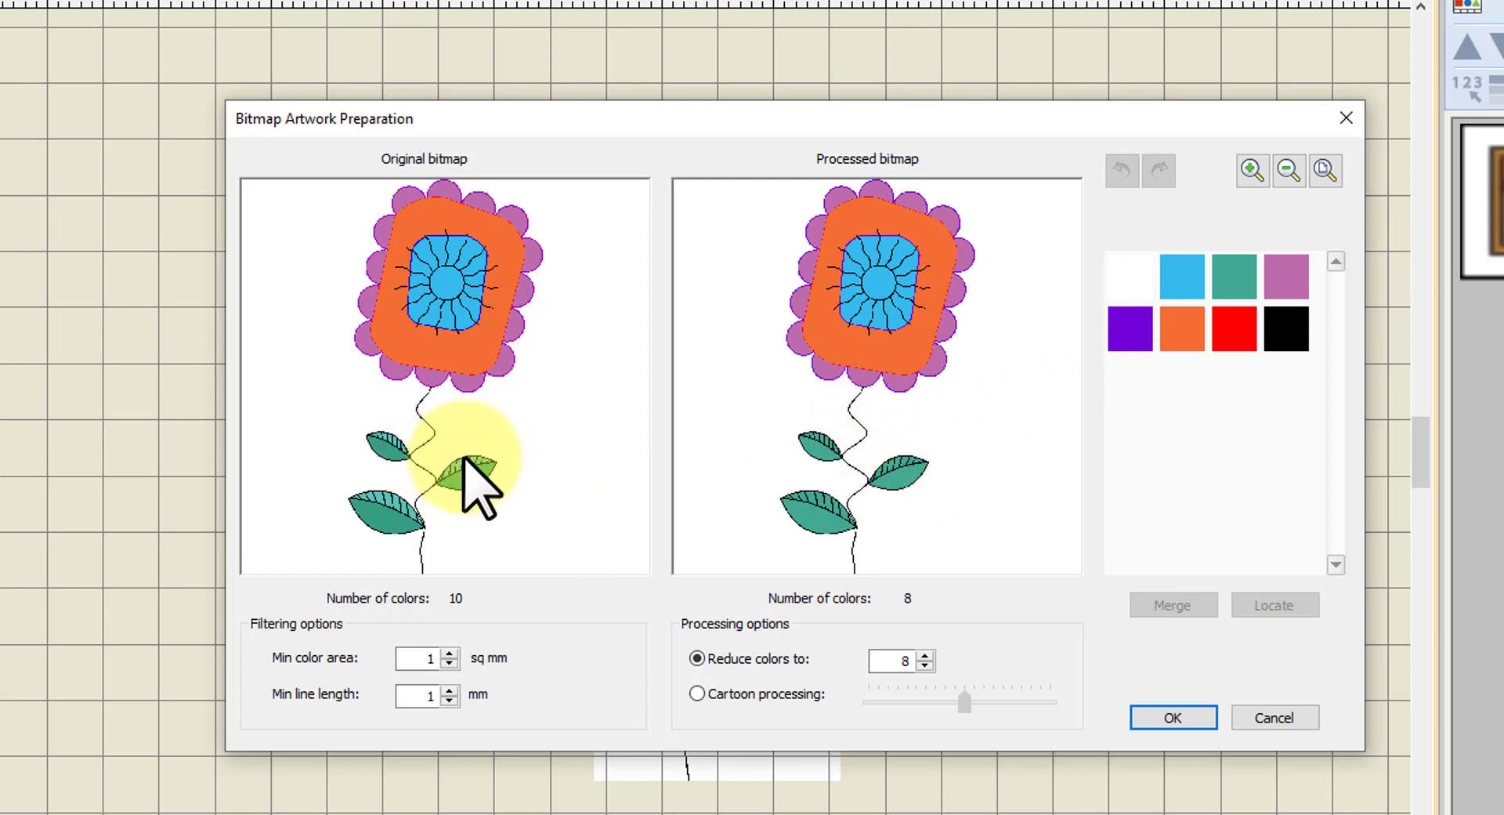
pyautogui.scroll(2, 899, 241)
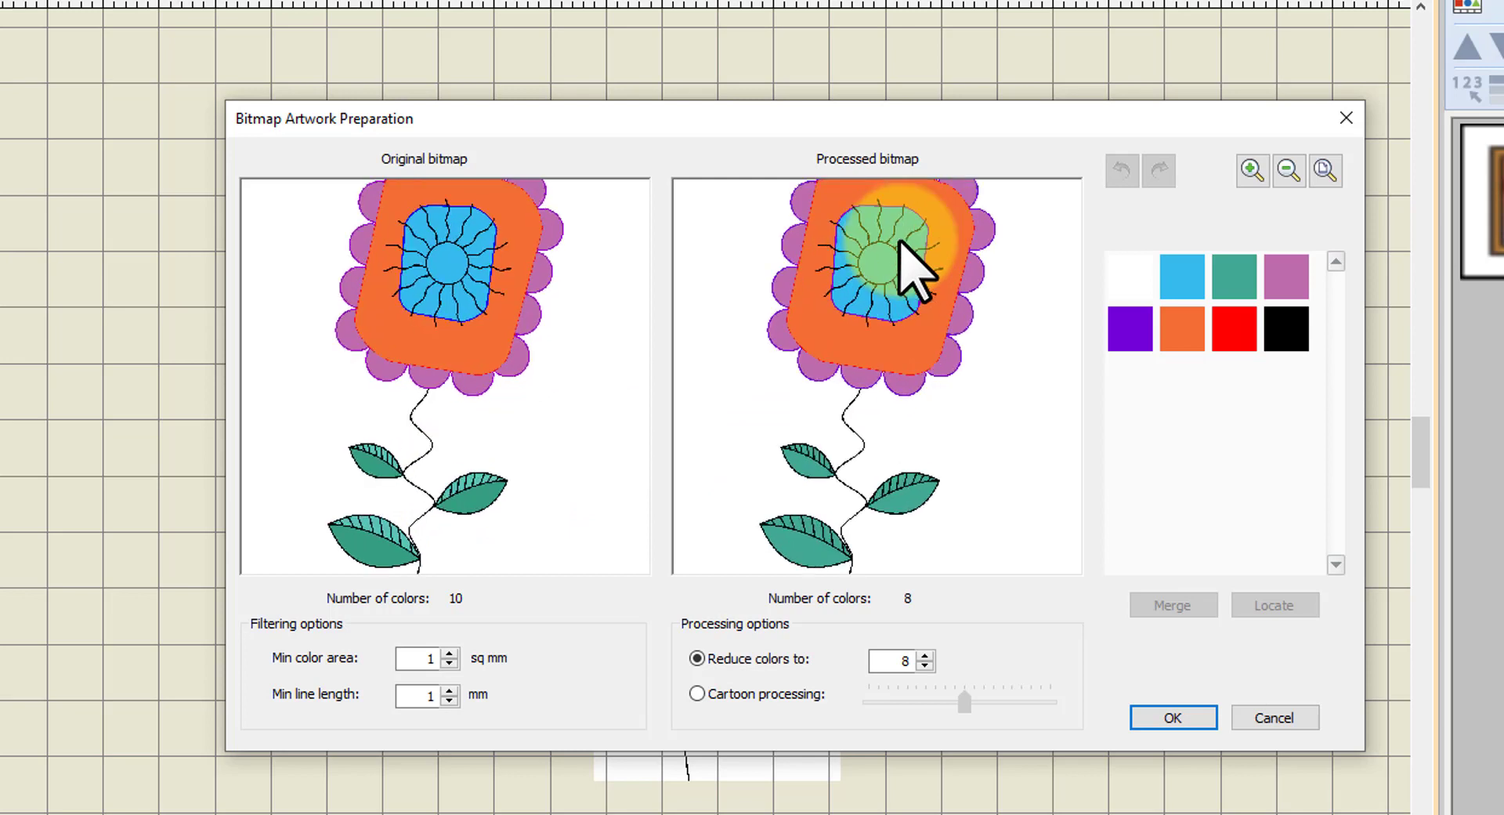
pyautogui.scroll(2, 900, 243)
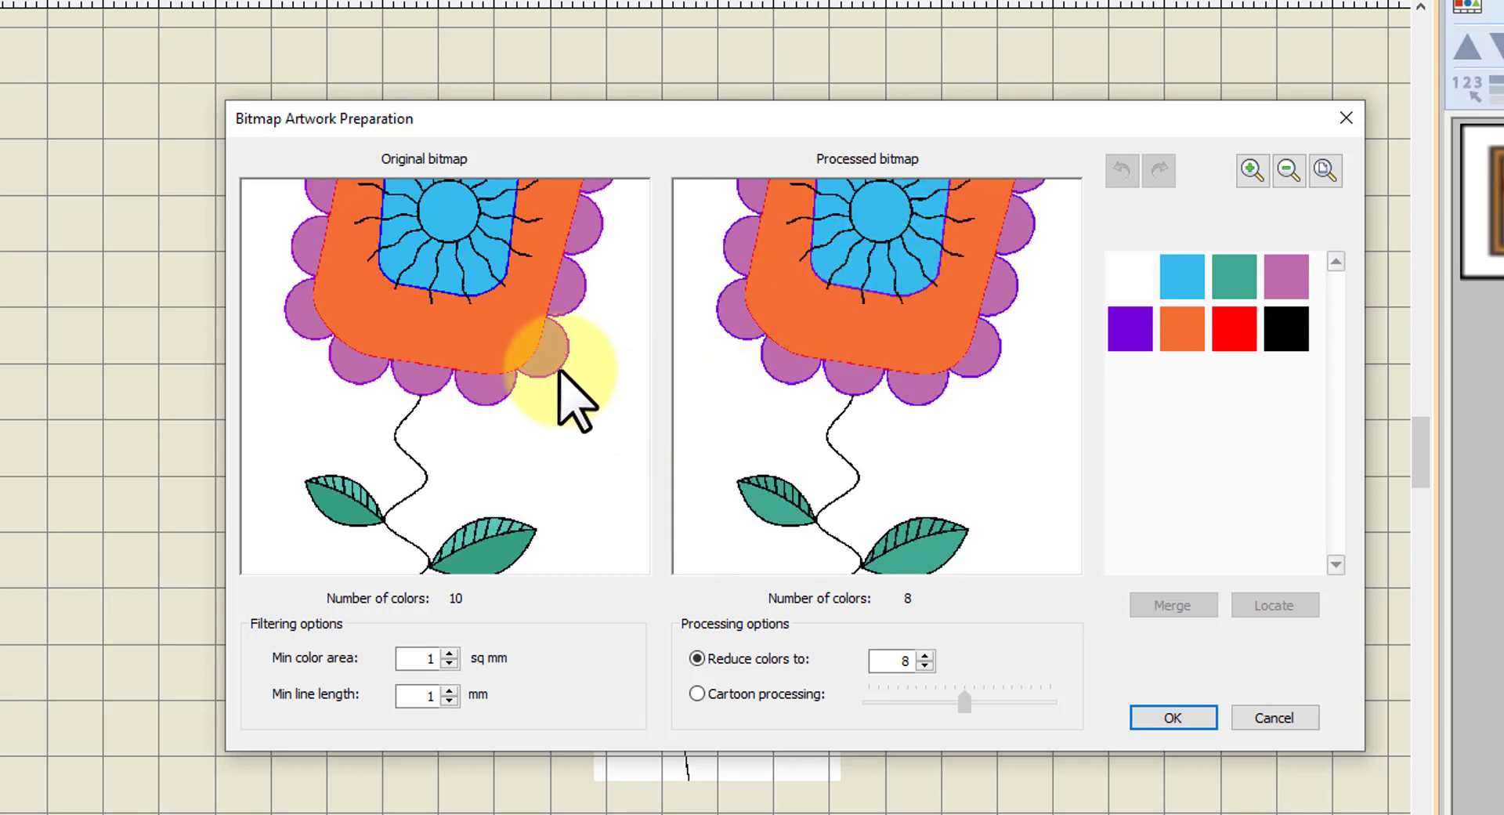
pyautogui.scroll(-4, 876, 294)
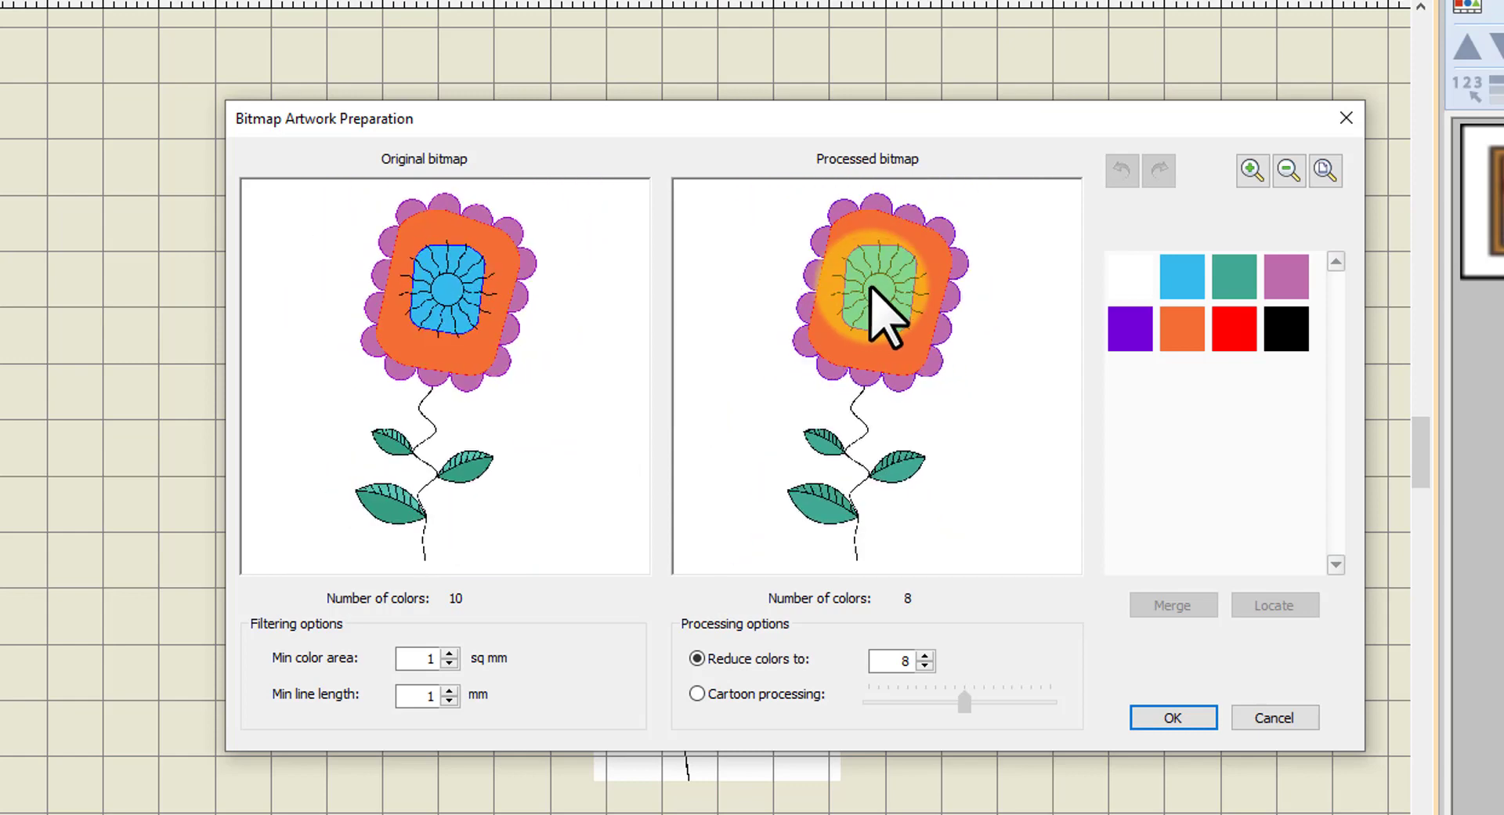
pyautogui.click(1175, 717)
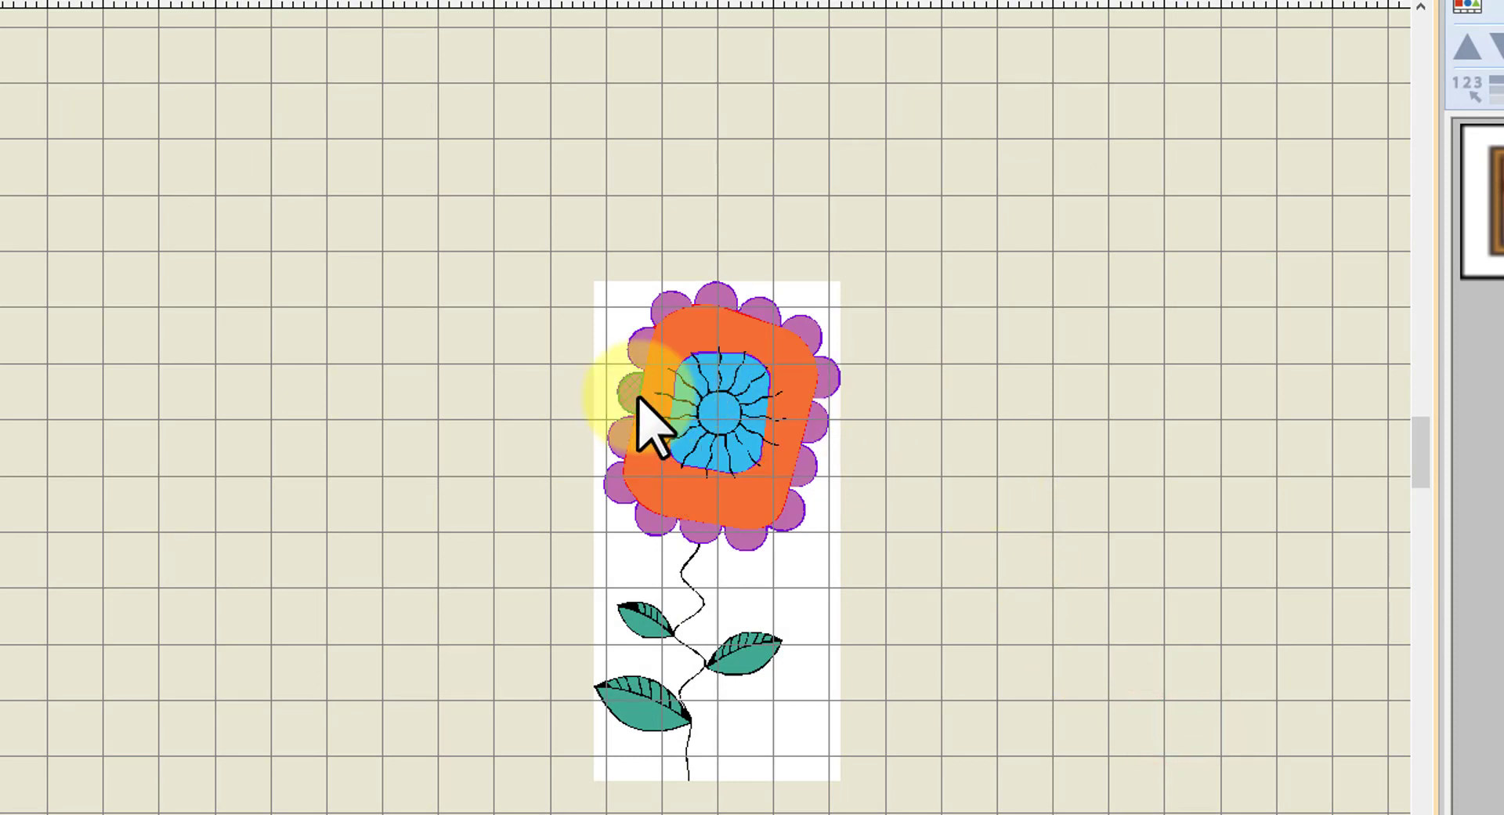
# - Digitize the orange flower area as a fill with the Magic Wand, and check its stitches with the bitmap artwork hidden
pyautogui.click(696, 501)
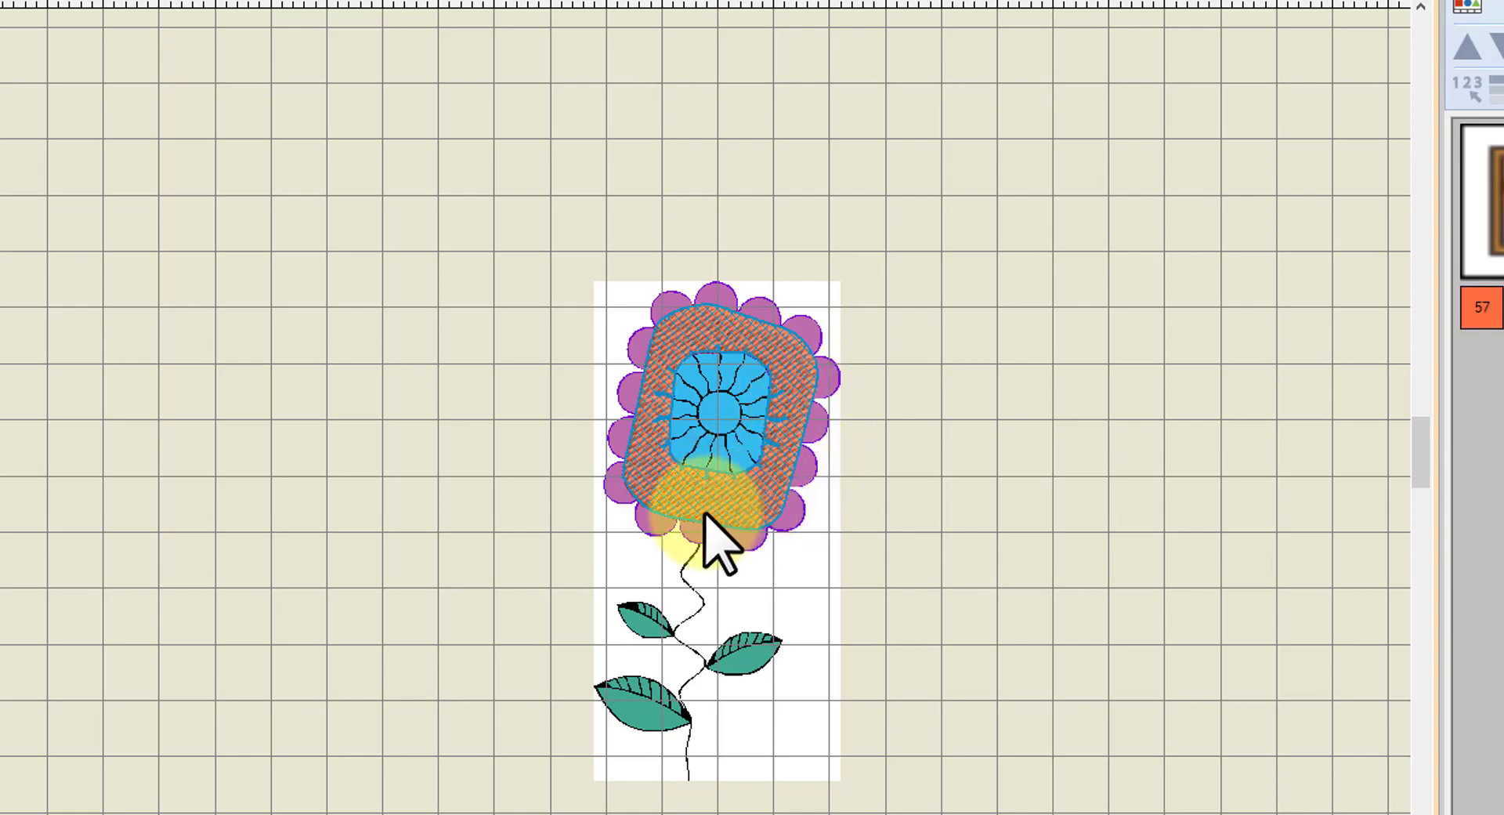
pyautogui.scroll(5, 702, 513)
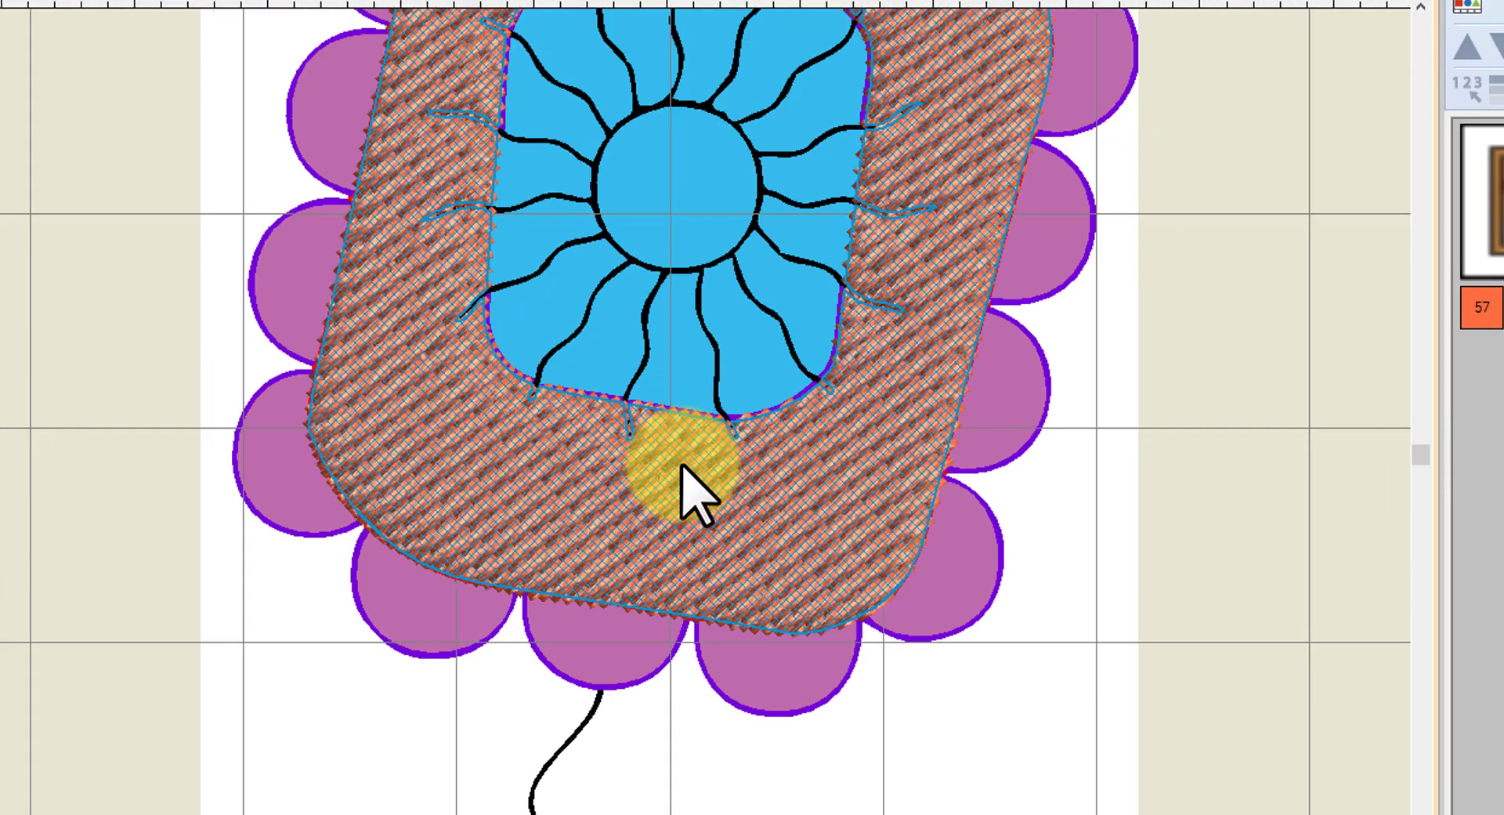
pyautogui.scroll(2, 681, 465)
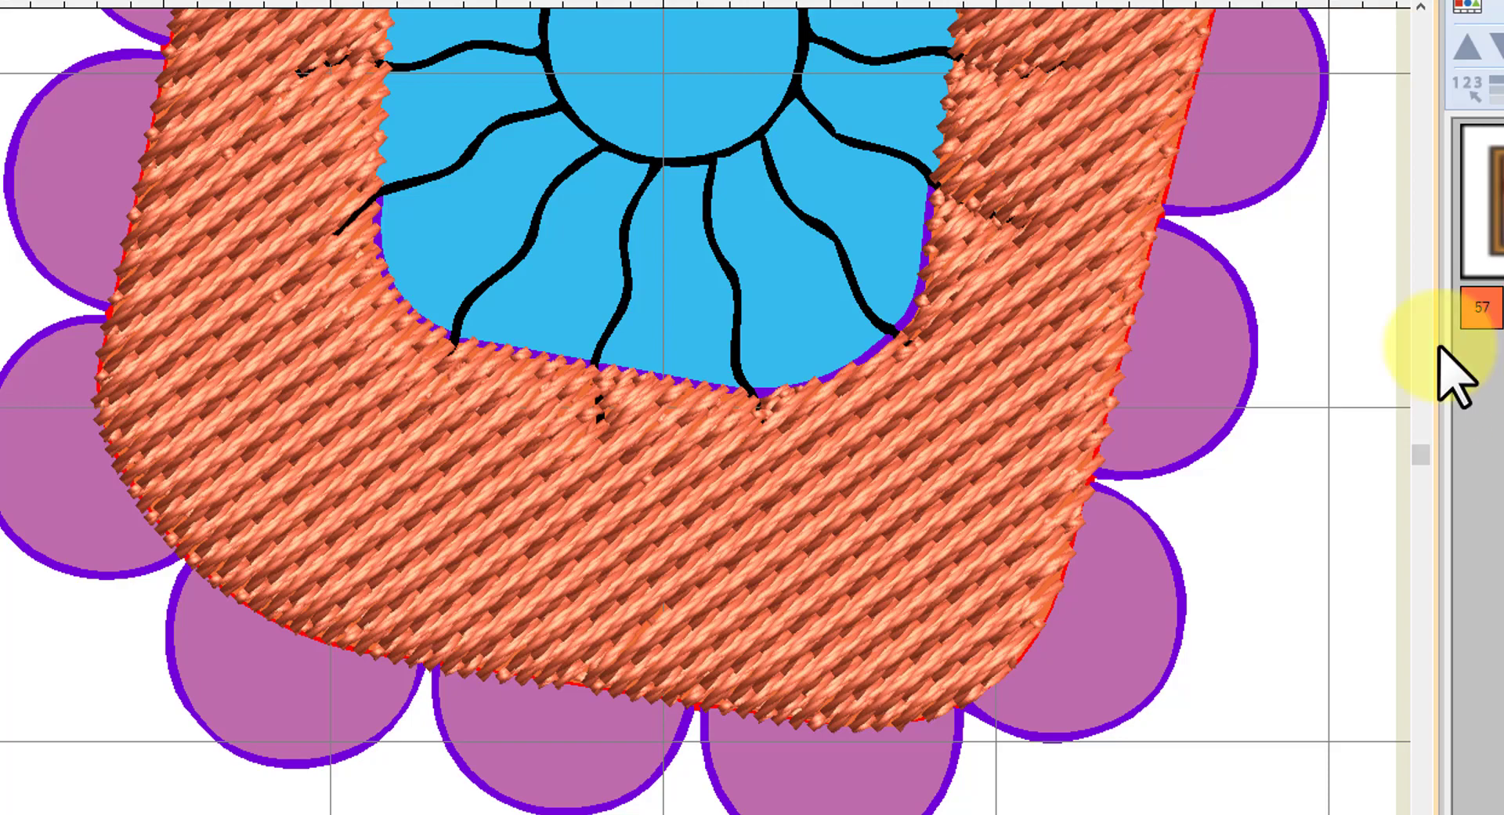
pyautogui.click(732, 101)
pyautogui.press('d')
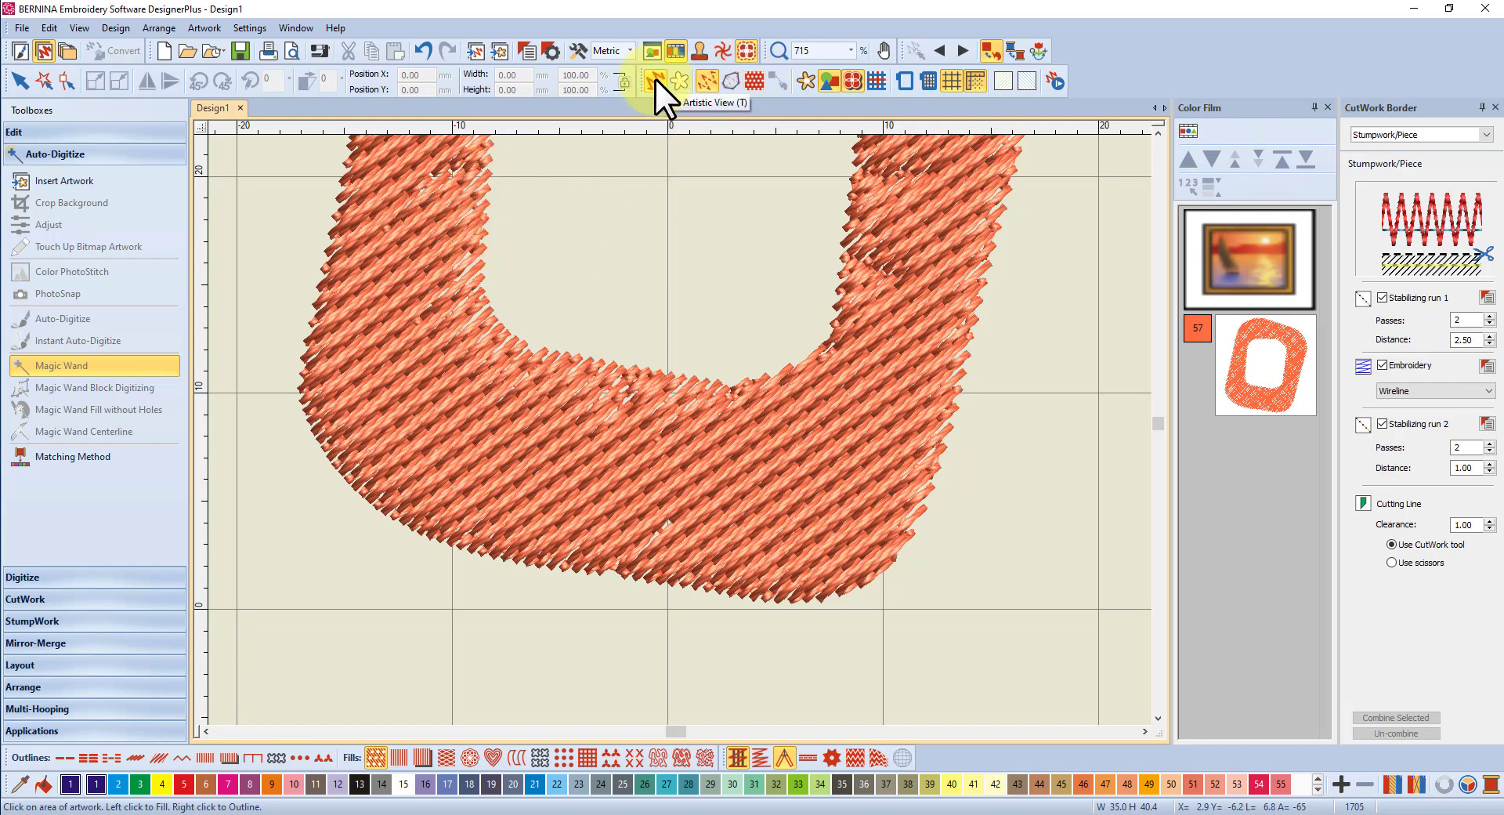
pyautogui.click(801, 78)
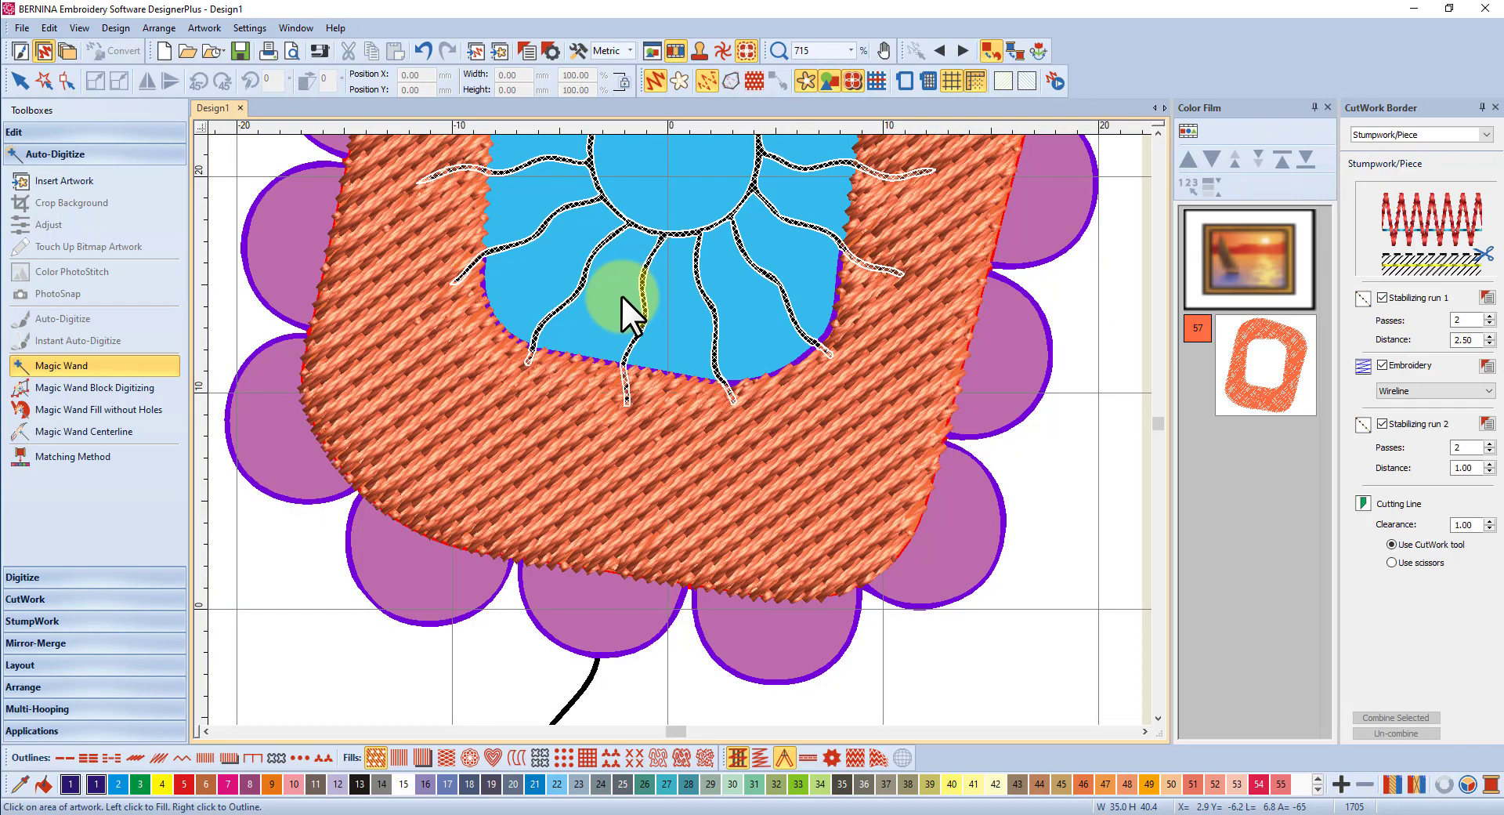
# - Digitize the flower's black circle and rays, and the stem with its leaf outlines, using Magic Wand Centerline
pyautogui.click(61, 436)
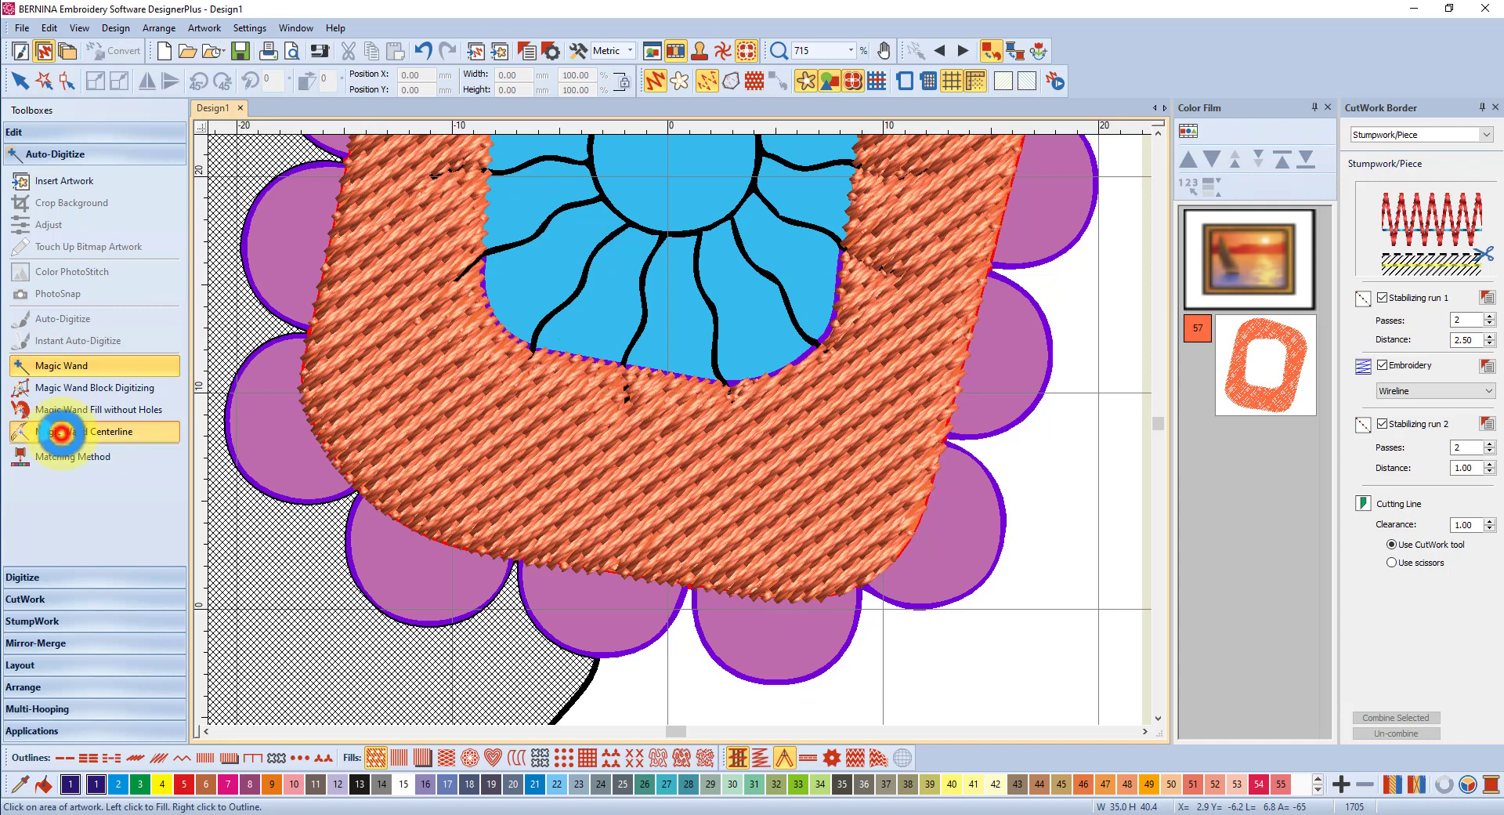
pyautogui.click(658, 234)
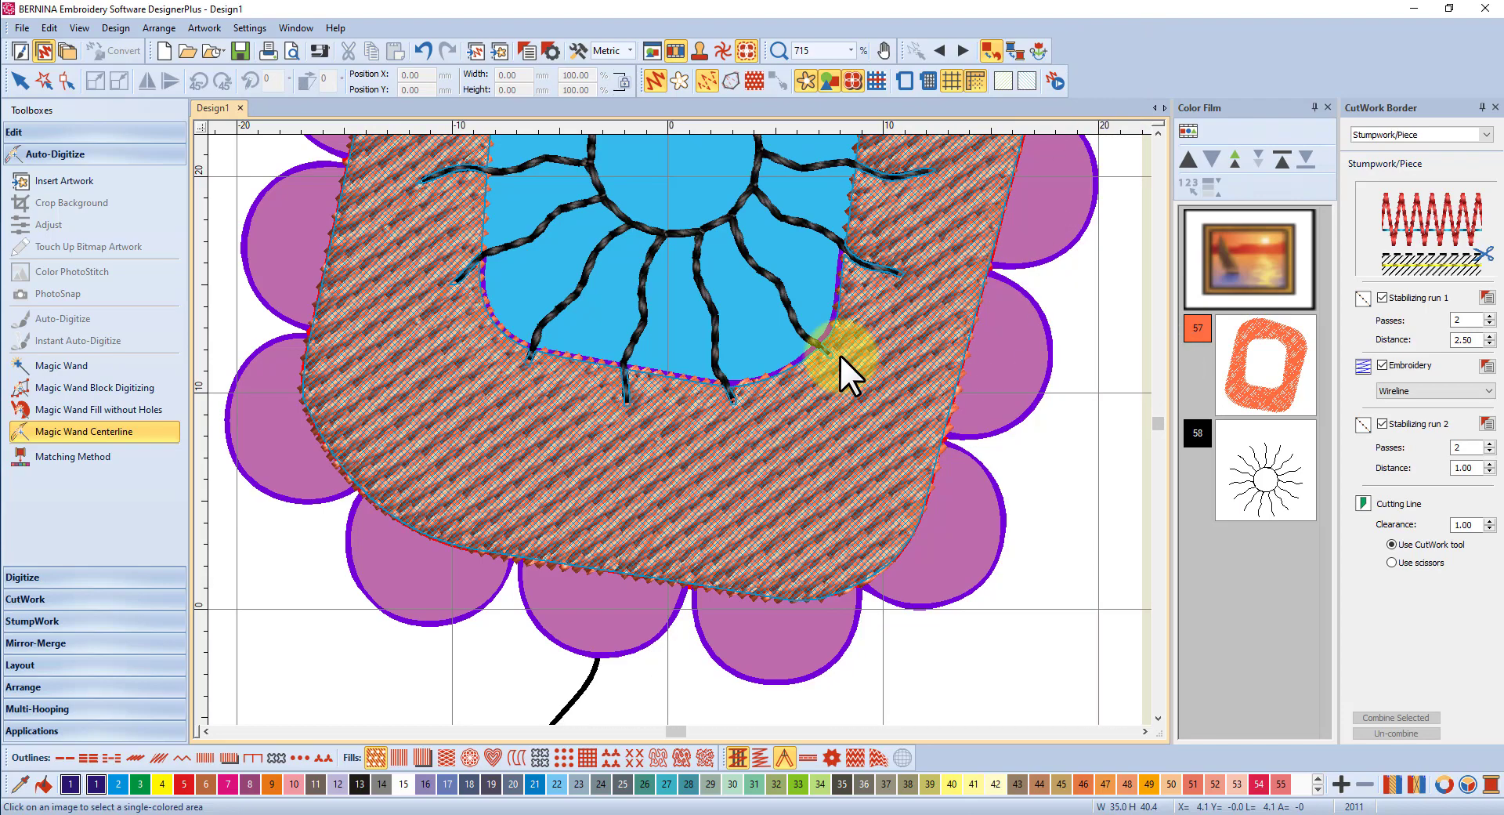
pyautogui.scroll(-2, 840, 355)
pyautogui.scroll(-2, 679, 429)
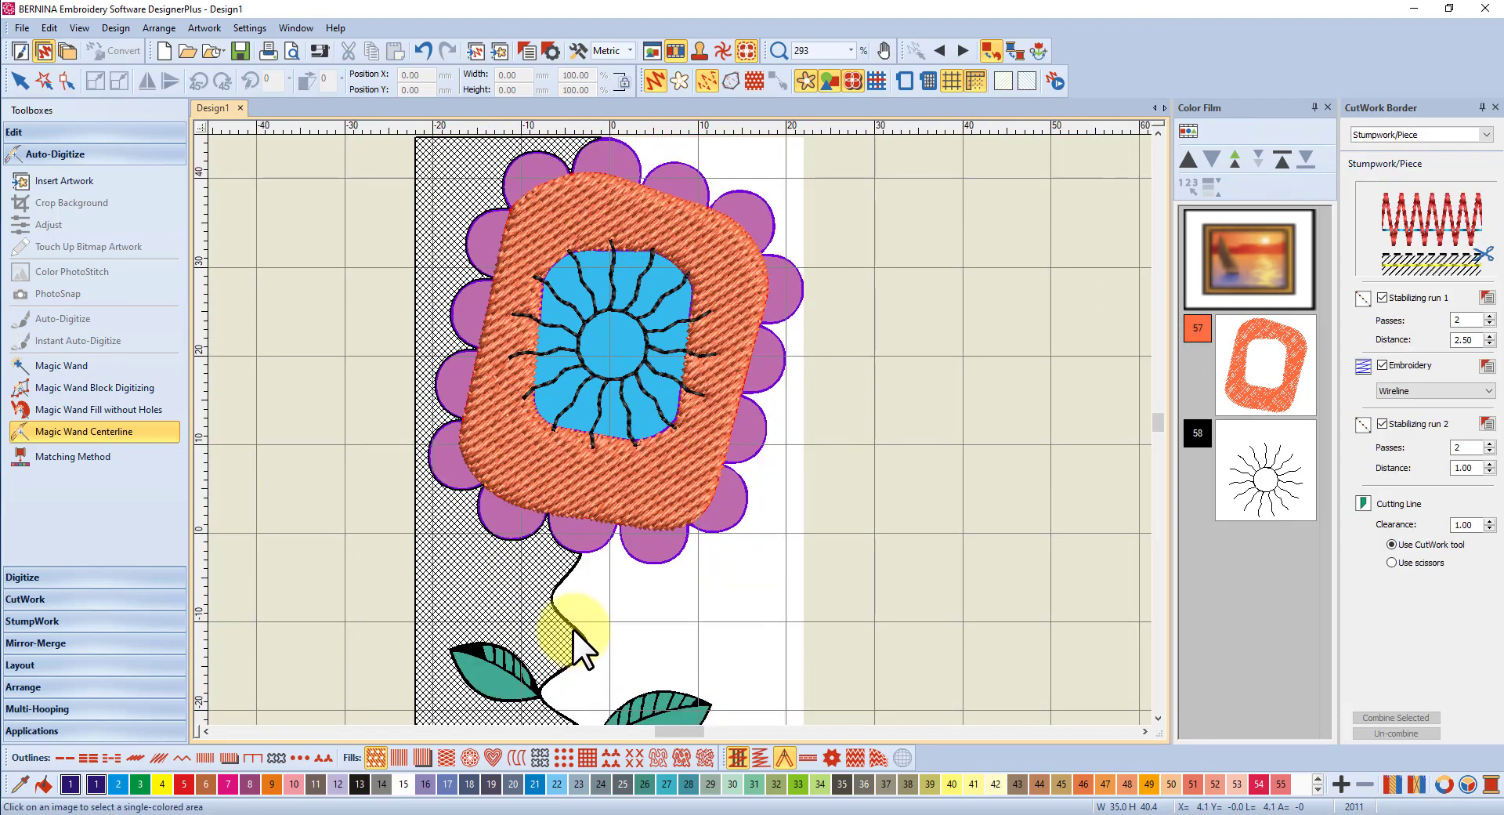
pyautogui.scroll(4, 574, 625)
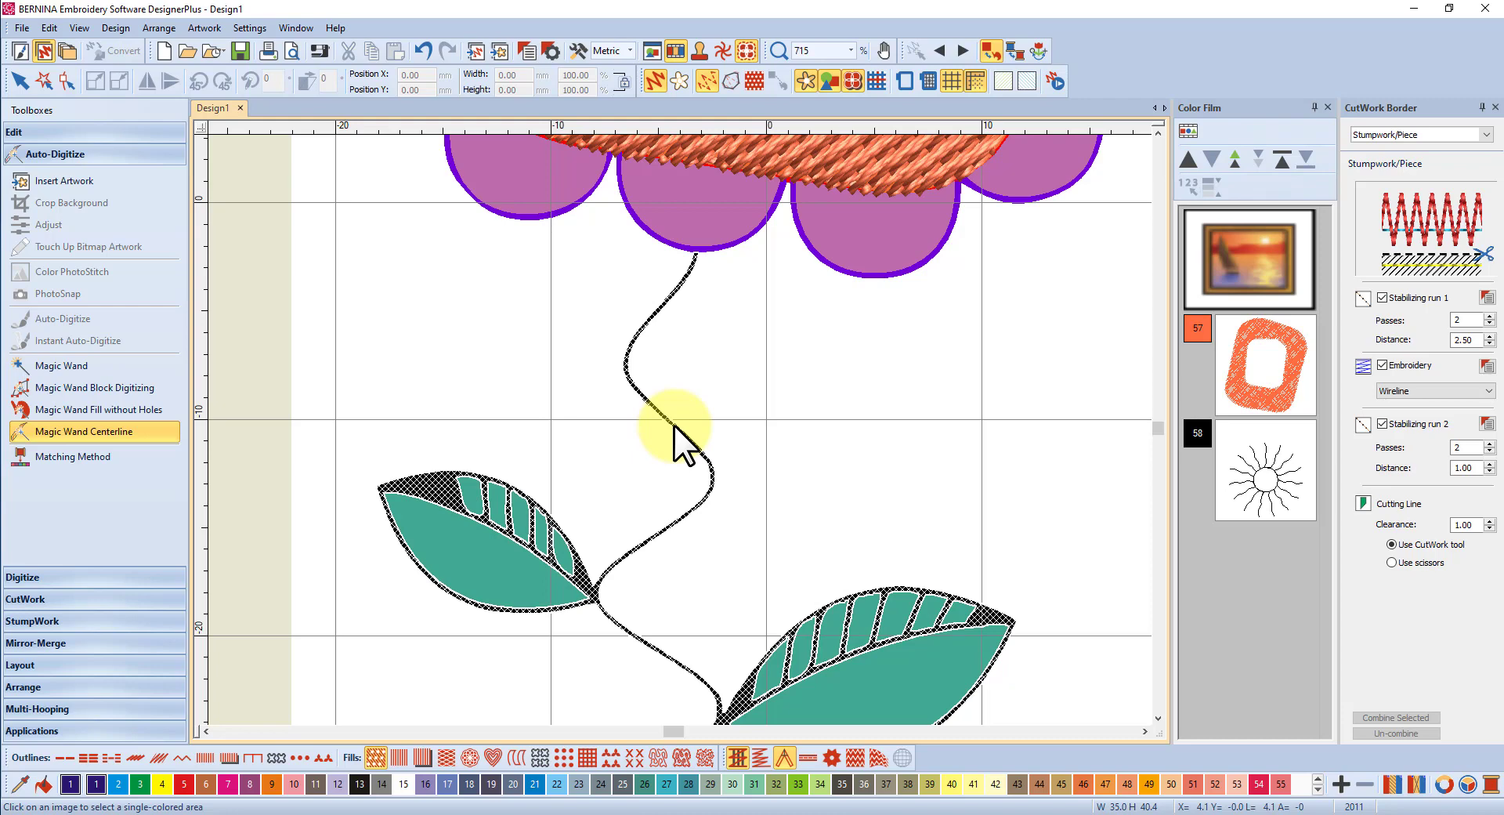
pyautogui.click(674, 425)
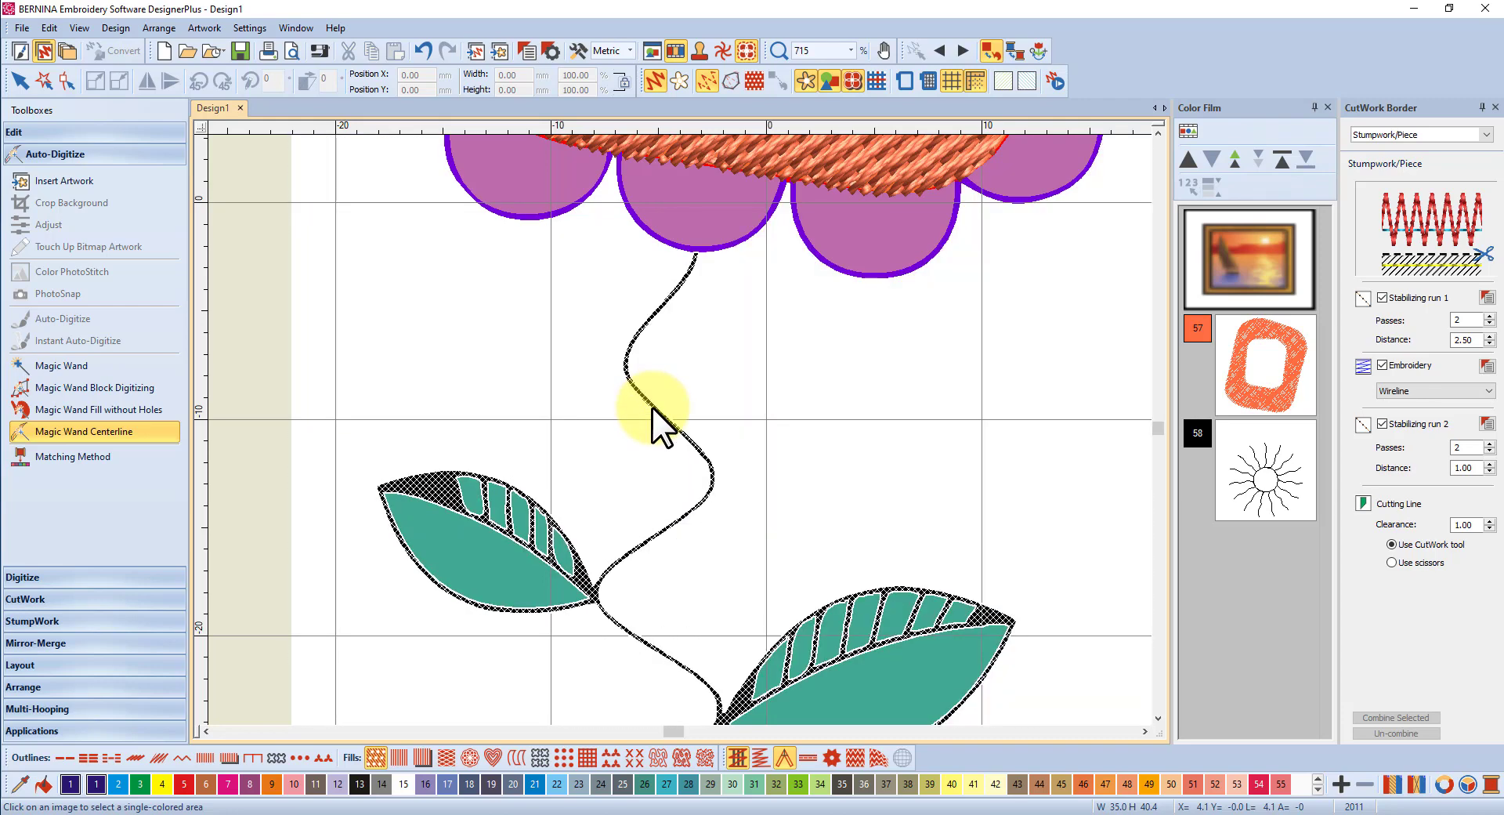
pyautogui.click(652, 406)
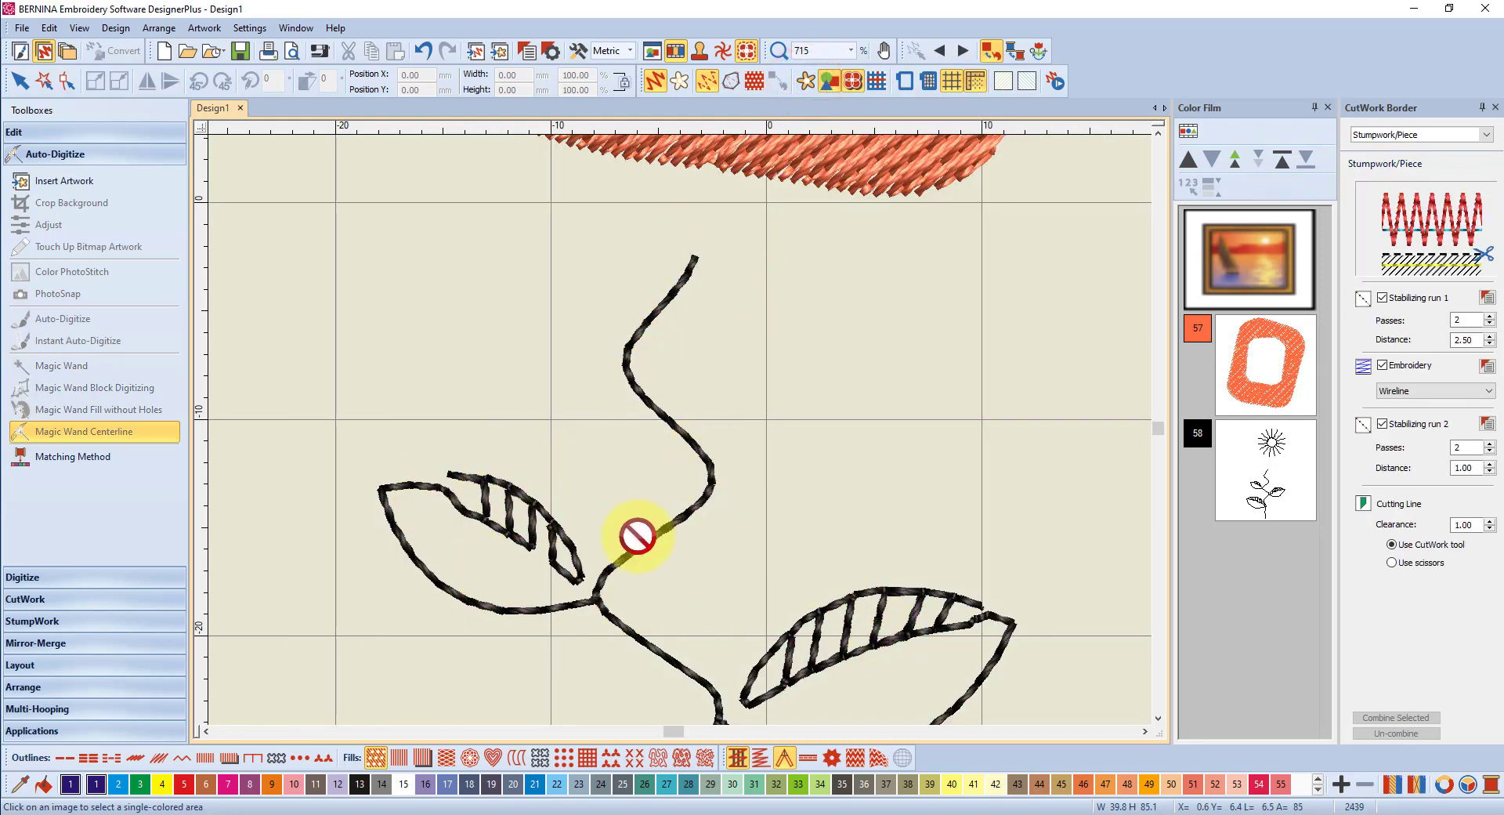
pyautogui.scroll(-3, 675, 429)
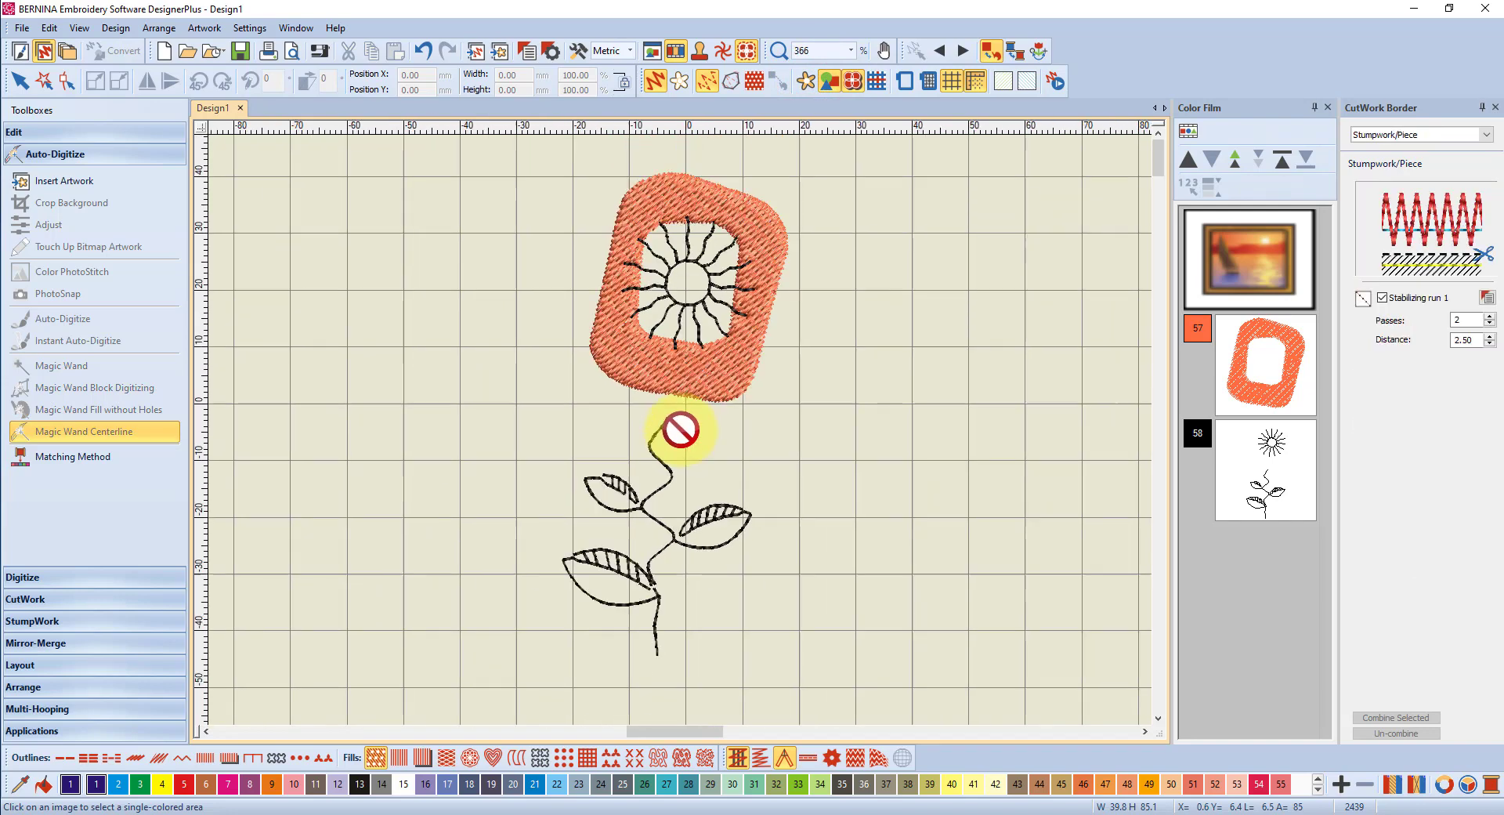
pyautogui.scroll(-3, 680, 429)
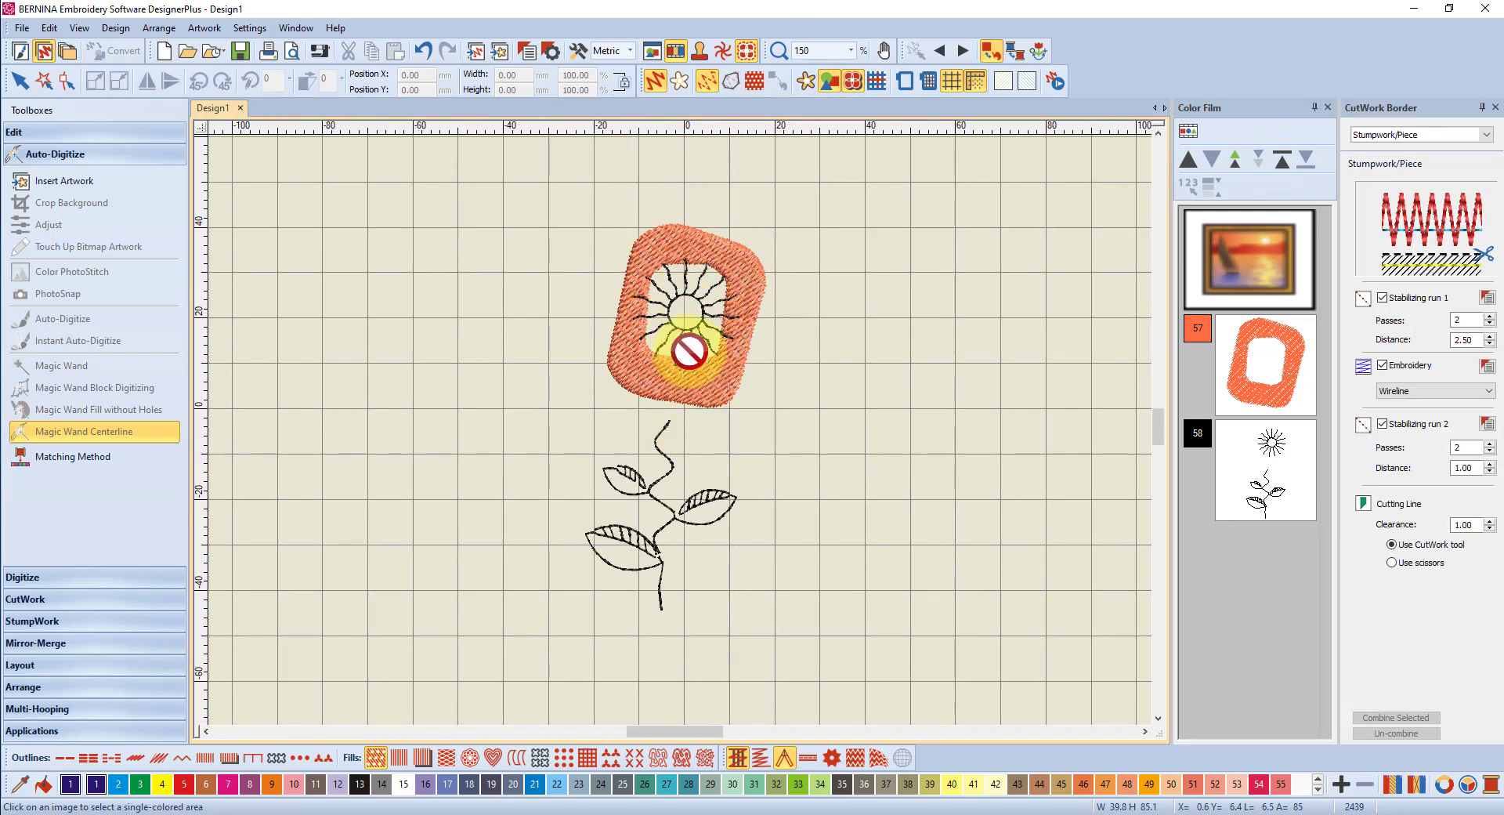